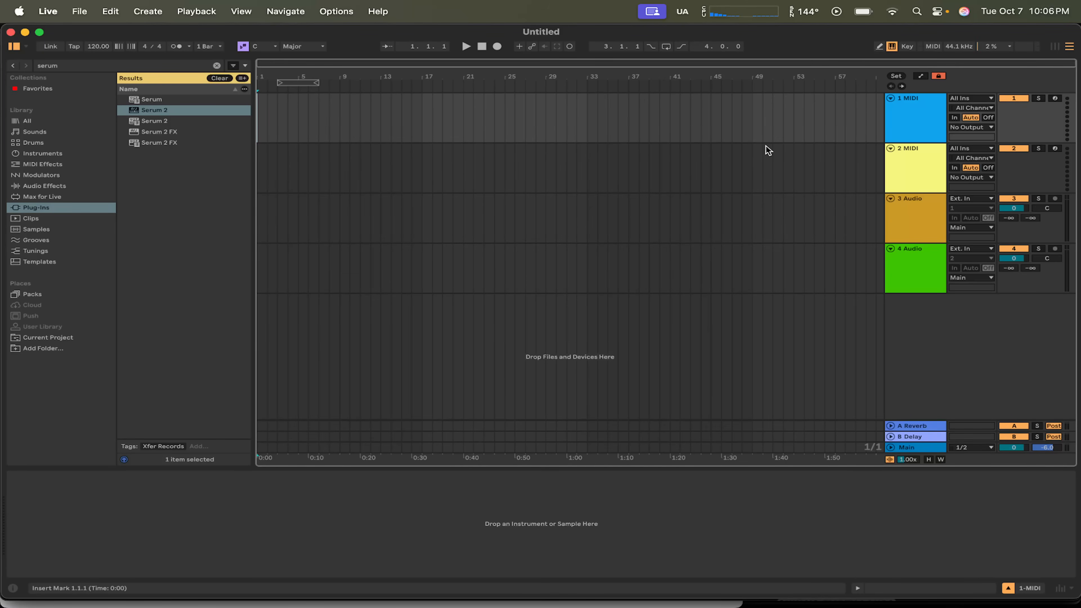
# Step: Delete the two MIDI tracks so the set keeps only the audio tracks
pyautogui.click(924, 124)
pyautogui.press('Delete')
pyautogui.press('Delete')
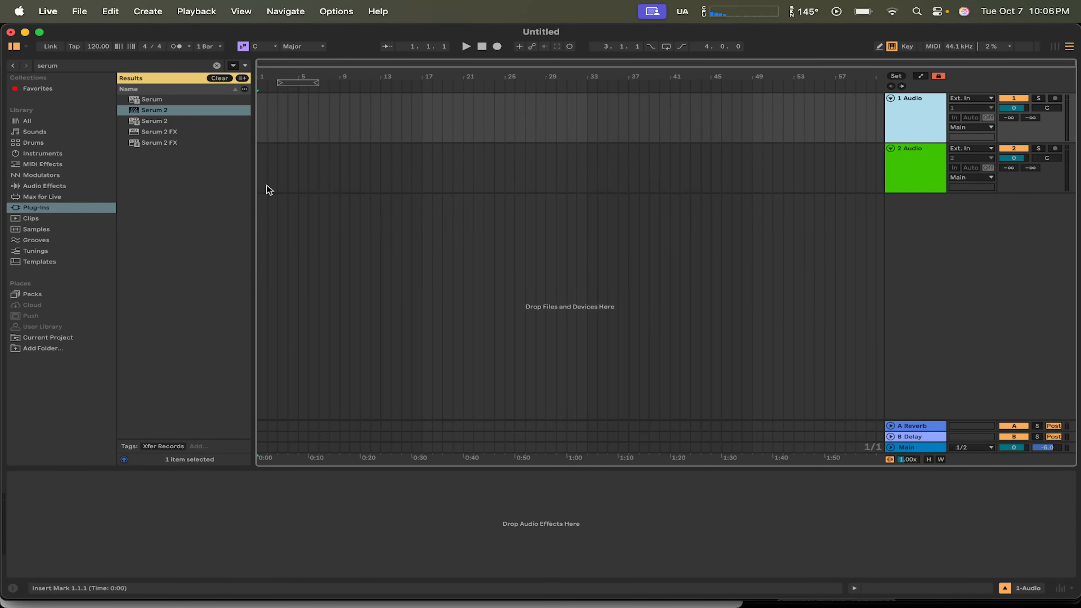
# Step: Show the complete Audio Effects list in the browser without the old search filter and look through its first devices
pyautogui.click(39, 186)
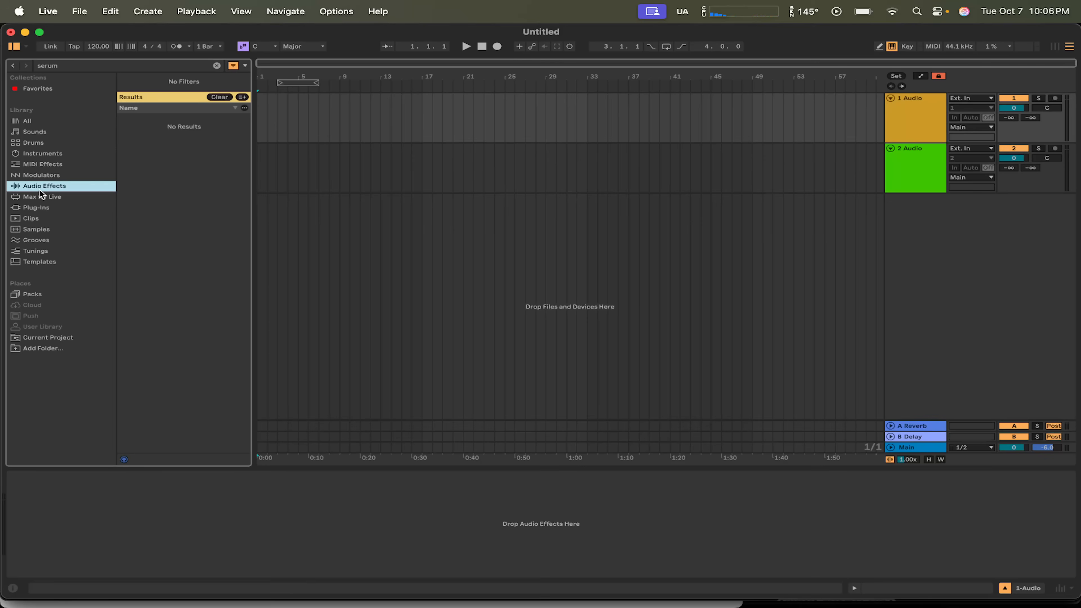
pyautogui.click(217, 65)
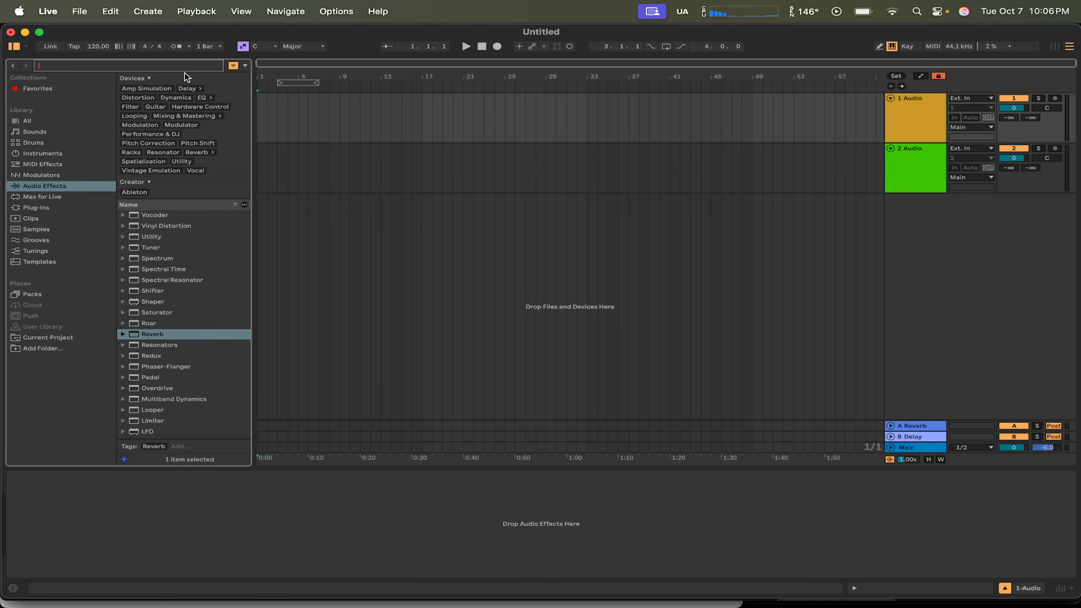
pyautogui.click(170, 216)
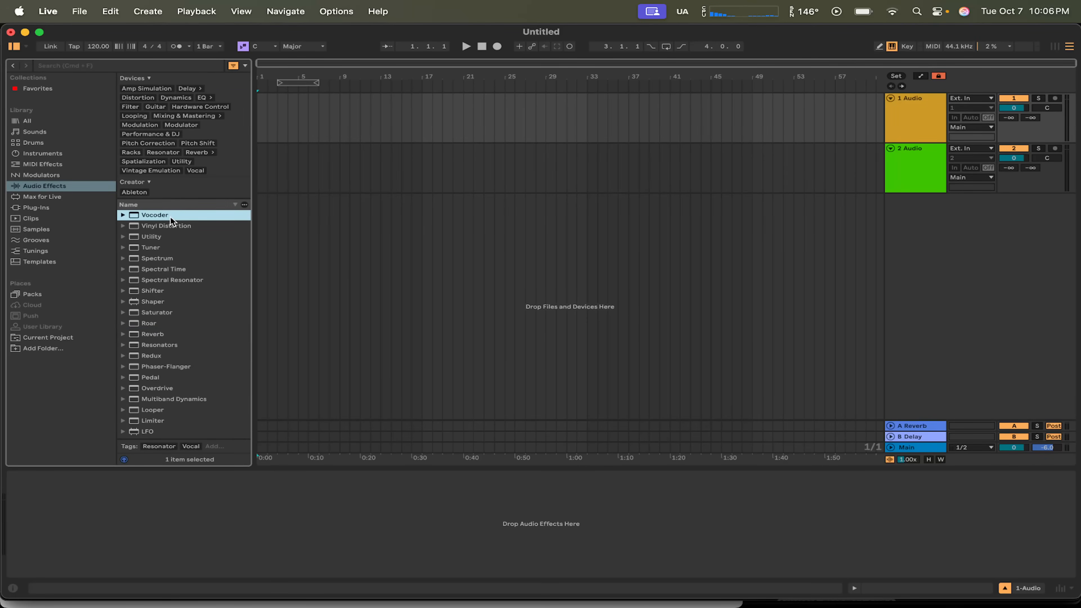
pyautogui.click(181, 235)
pyautogui.click(178, 245)
pyautogui.click(178, 234)
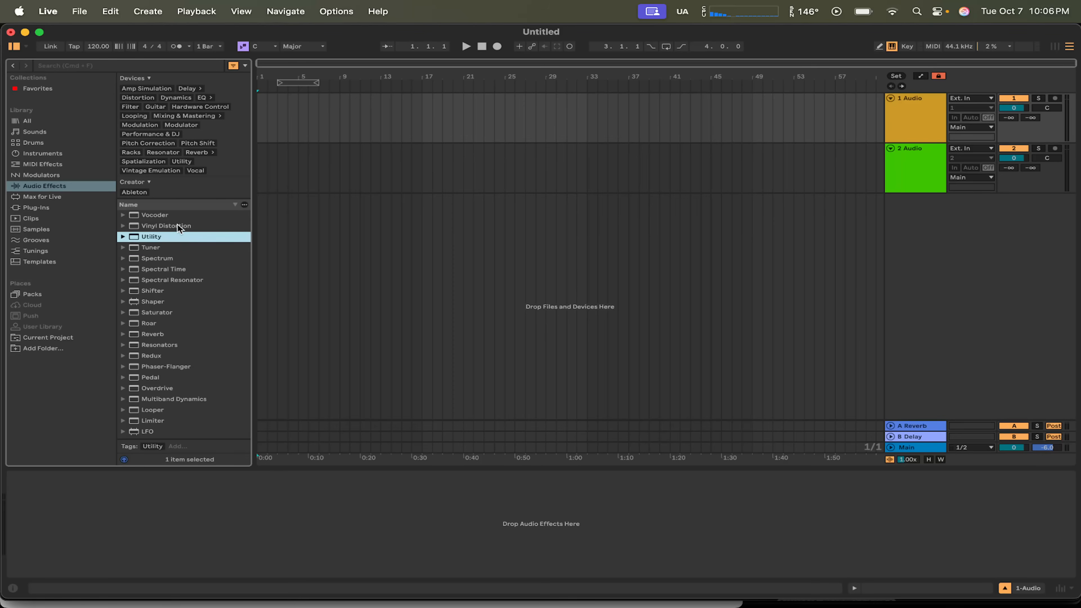
pyautogui.click(177, 224)
pyautogui.click(174, 257)
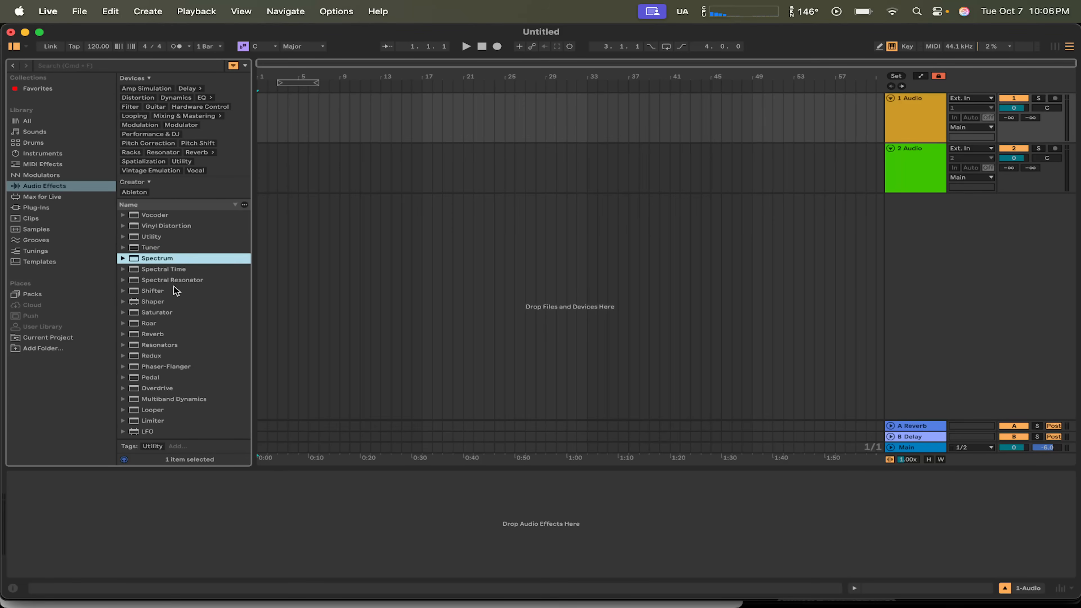
# Step: Widen the browser and search the audio effects for "satur"
pyautogui.moveTo(248, 270); pyautogui.dragTo(339, 273)
pyautogui.scroll(-10, 246, 359)
pyautogui.scroll(10, 246, 359)
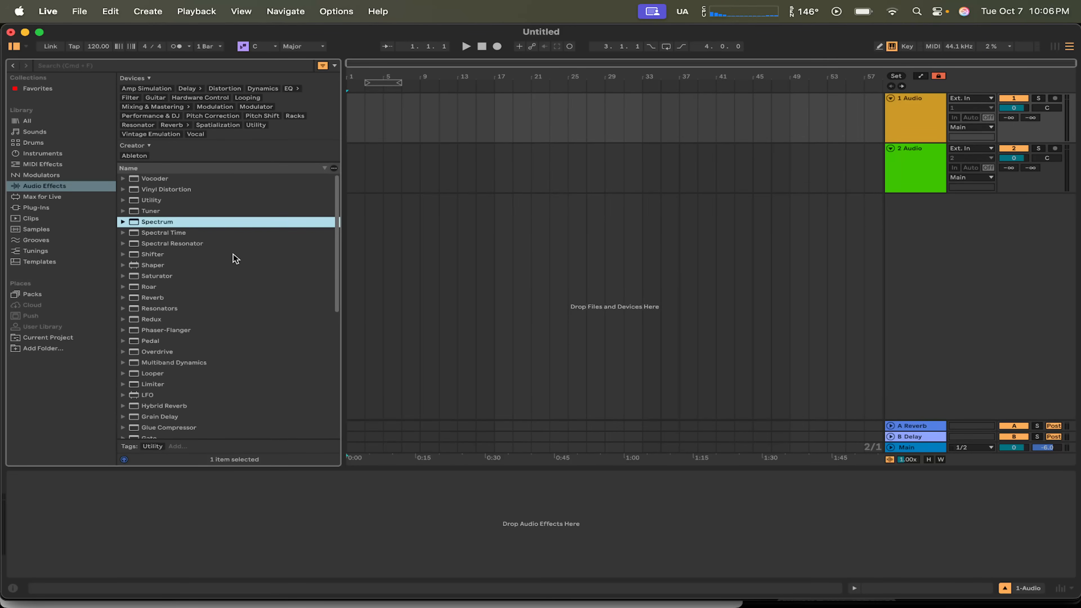
pyautogui.click(216, 67)
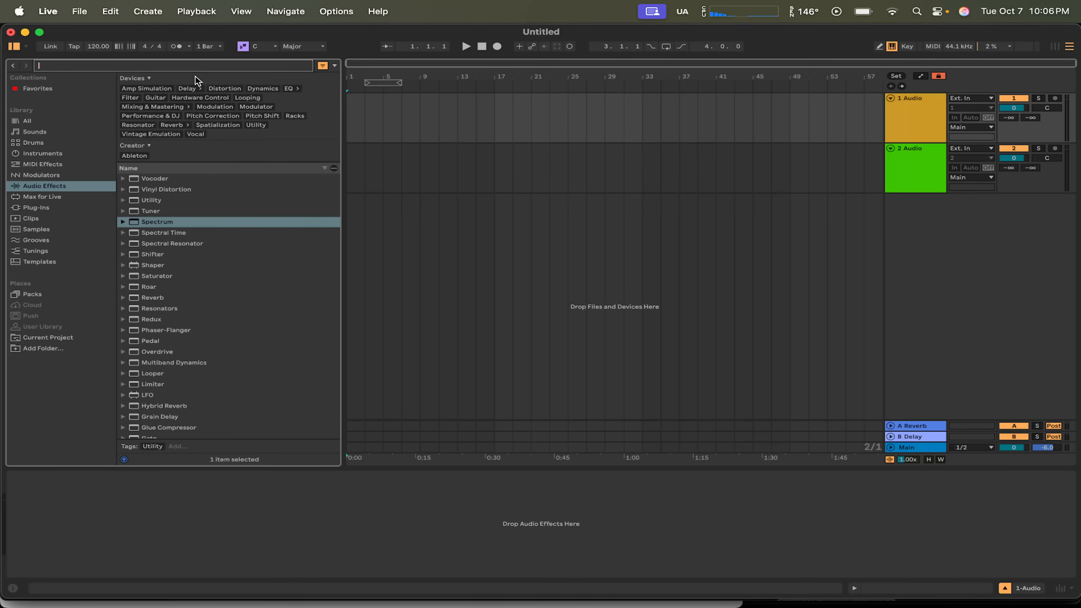
pyautogui.write('satur')
# Step: Add Saturator to the first audio track and view its available curve types
pyautogui.doubleClick(156, 145)
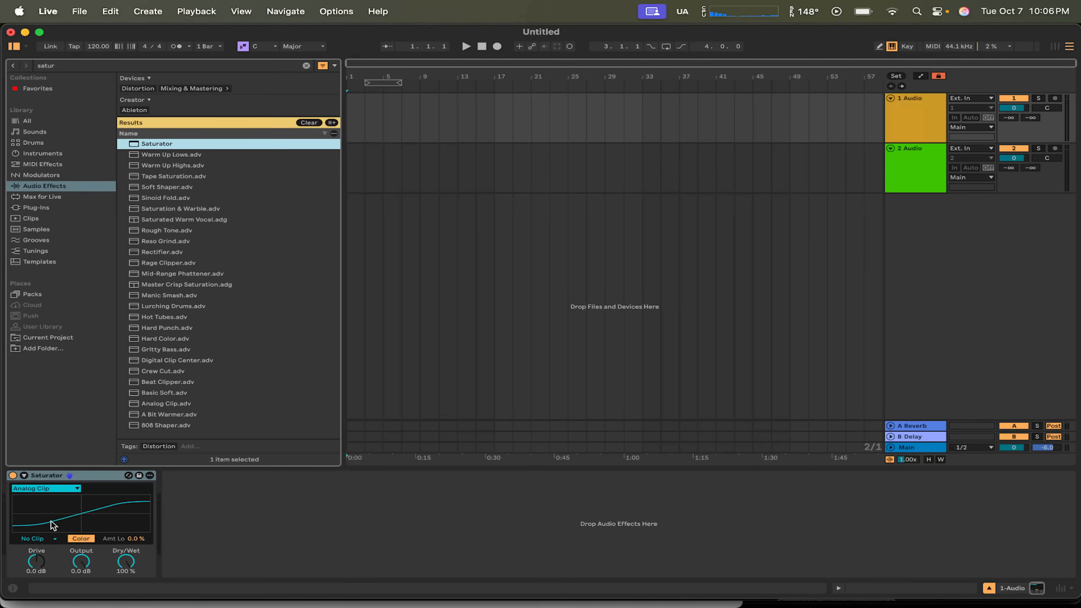
pyautogui.click(63, 489)
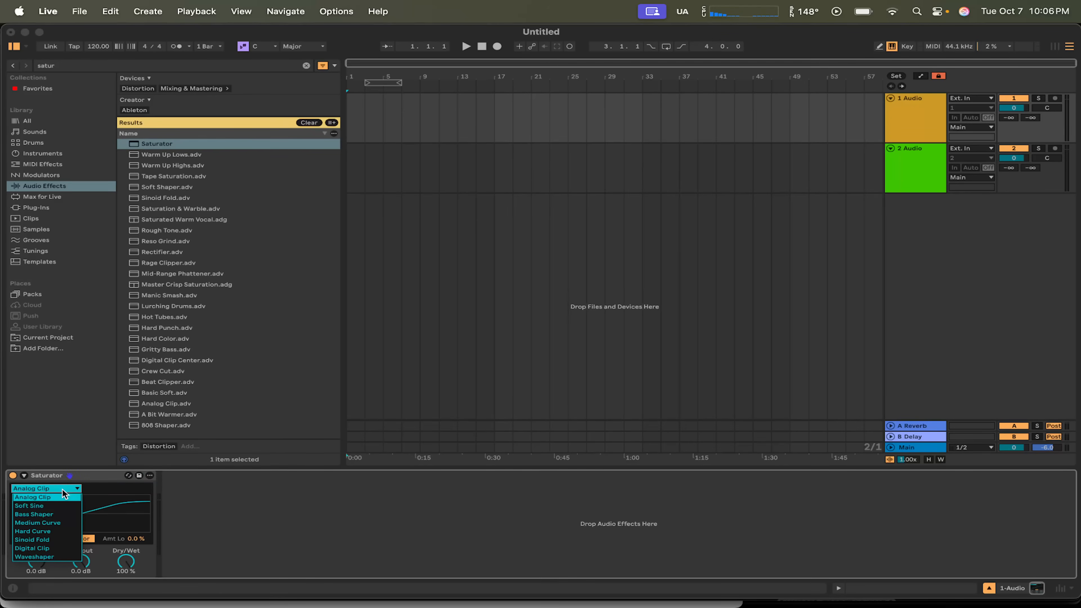
pyautogui.click(62, 489)
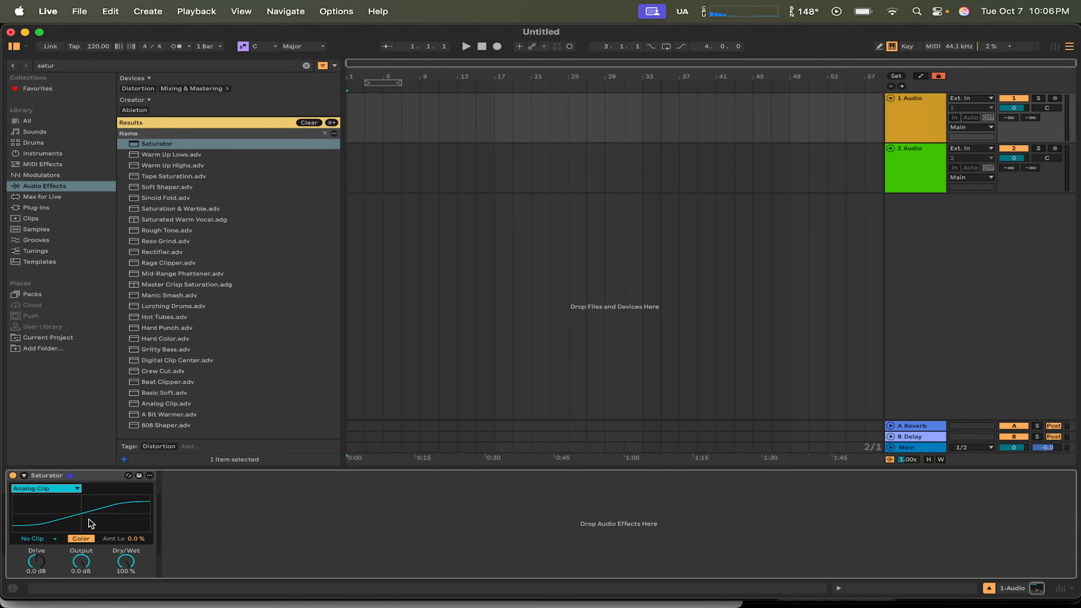
# Step: Raise the Saturator's Drive to about 5.6 dB and select the device
pyautogui.moveTo(39, 566)
pyautogui.mouseDown()
pyautogui.moveTo(38, 592)
pyautogui.moveTo(41, 558)
pyautogui.mouseUp()
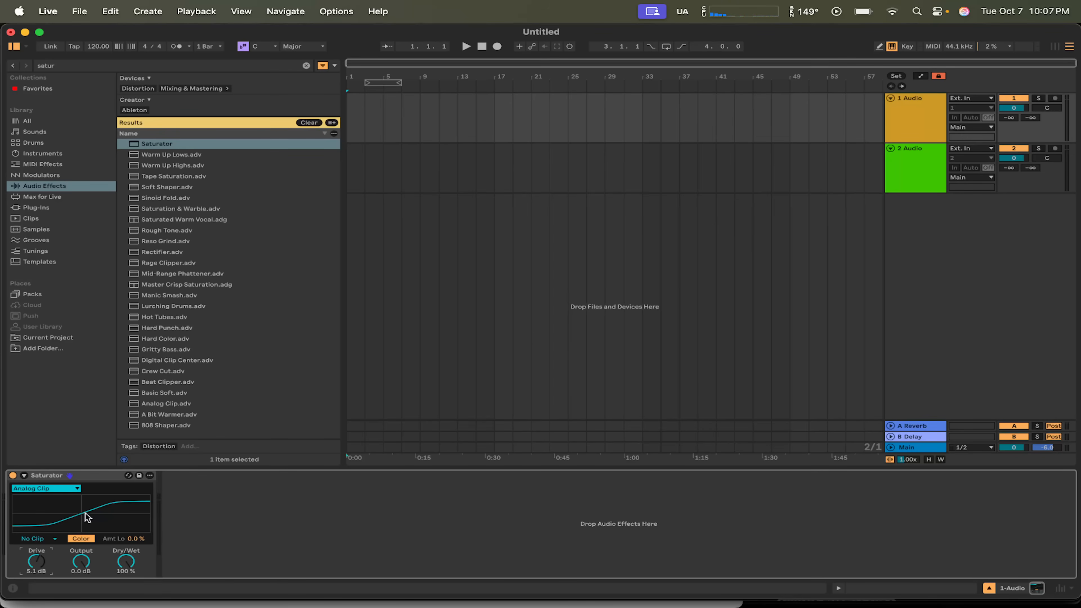
pyautogui.moveTo(36, 561)
pyautogui.mouseDown()
pyautogui.moveTo(37, 579)
pyautogui.moveTo(37, 555)
pyautogui.moveTo(32, 567)
pyautogui.mouseUp()
pyautogui.click(94, 476)
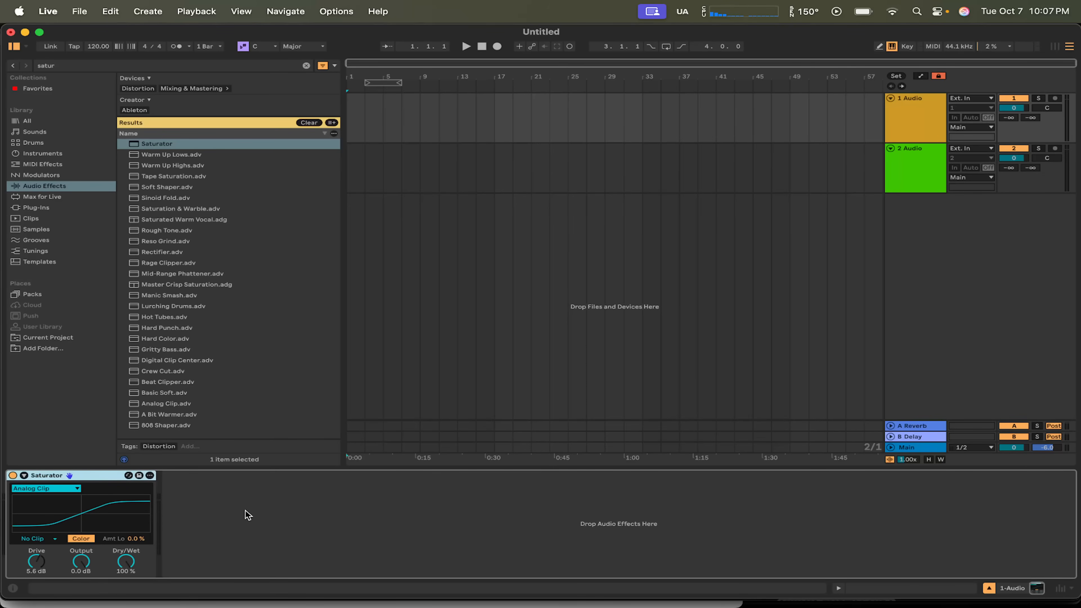
# Step: Add three more Saturators to the first audio track's device chain
pyautogui.doubleClick(171, 142)
pyautogui.doubleClick(171, 143)
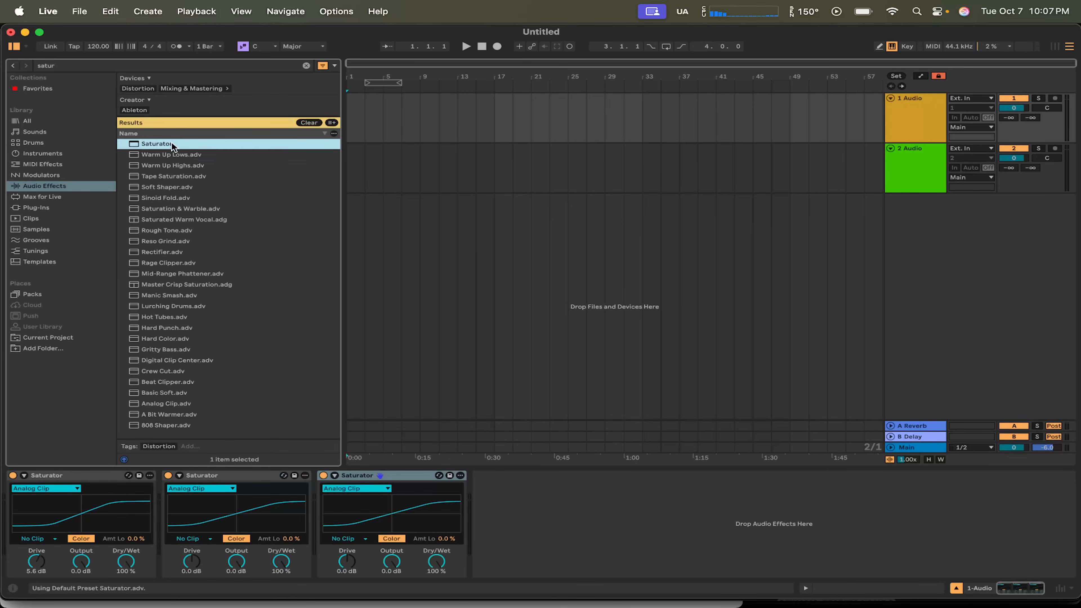
pyautogui.doubleClick(171, 143)
# Step: Select all four Saturators in the device chain and delete them
pyautogui.click(97, 479)
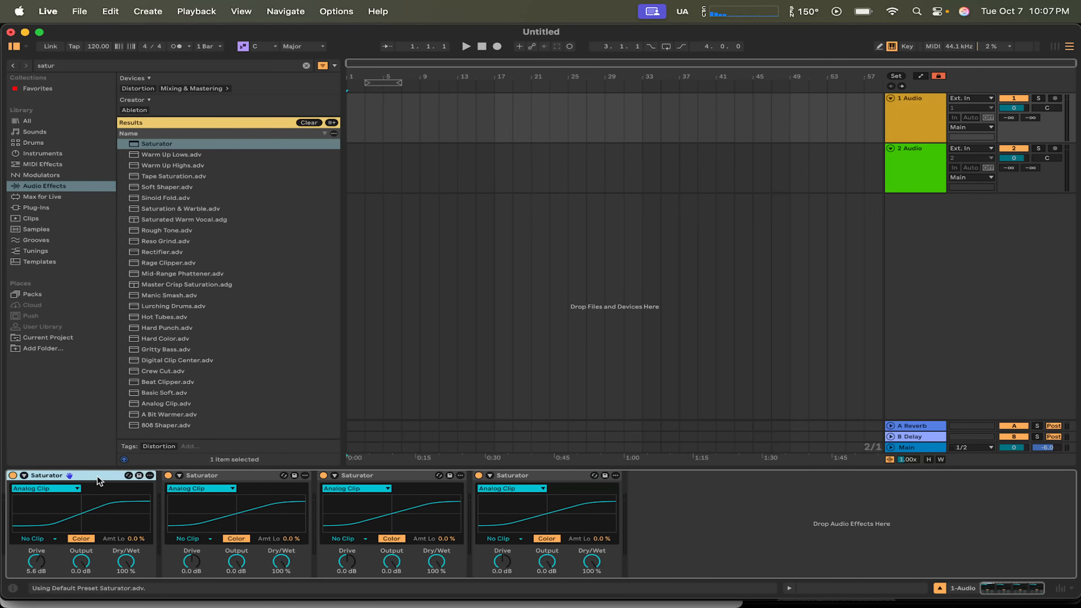
pyautogui.keyDown('shift'); pyautogui.click(298, 476); pyautogui.keyUp('shift')
pyautogui.press('super+a')
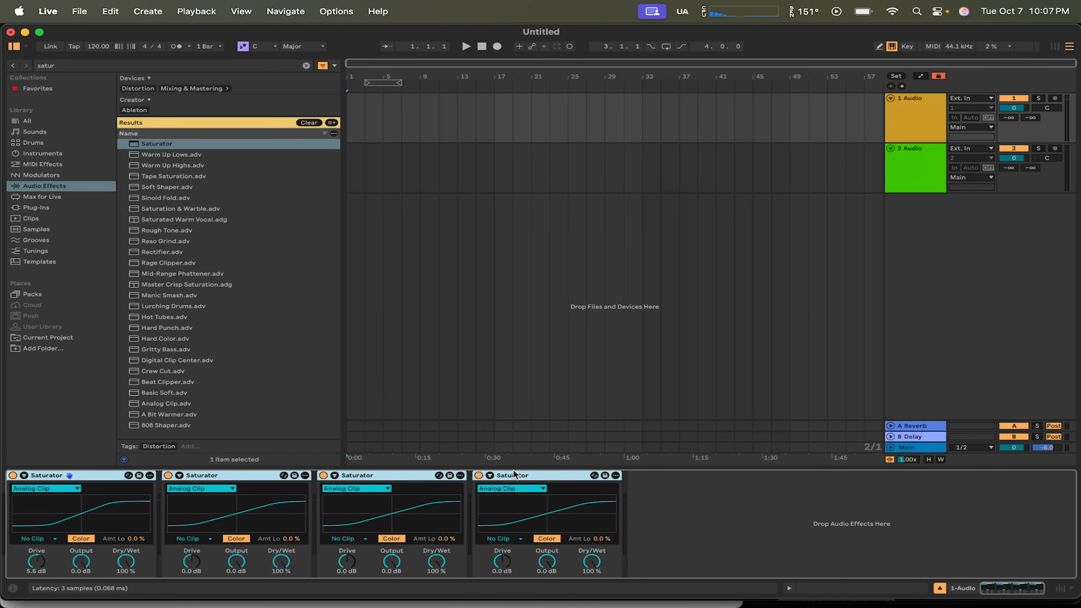
pyautogui.press('Delete')
# Step: Add one Saturator to the first audio track and rename the track "Saturated audio"
pyautogui.moveTo(146, 144); pyautogui.dragTo(161, 146)
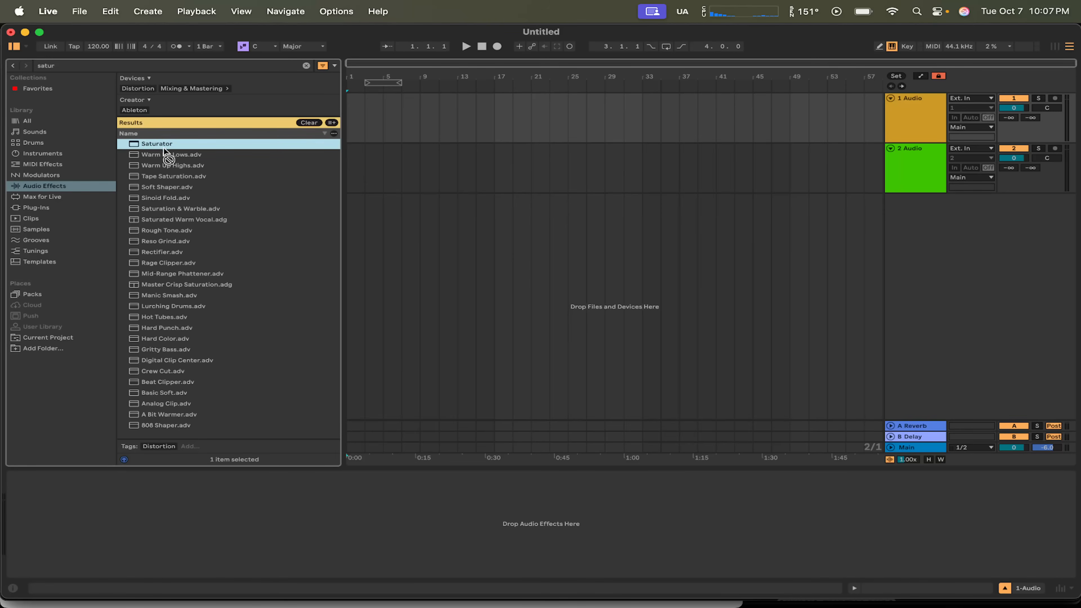
pyautogui.moveTo(131, 461); pyautogui.dragTo(118, 505)
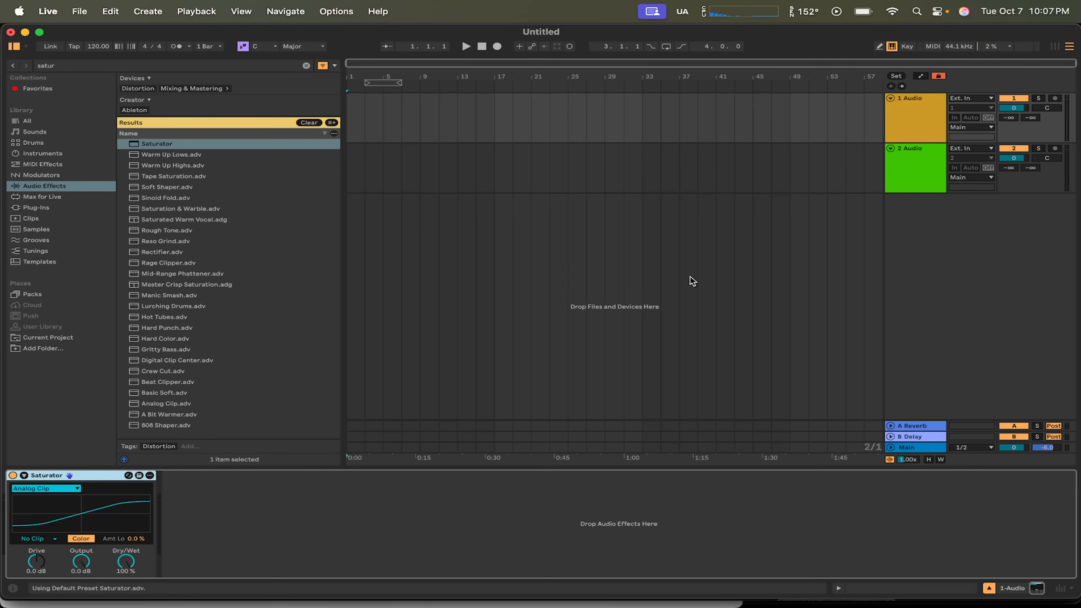
pyautogui.click(908, 122)
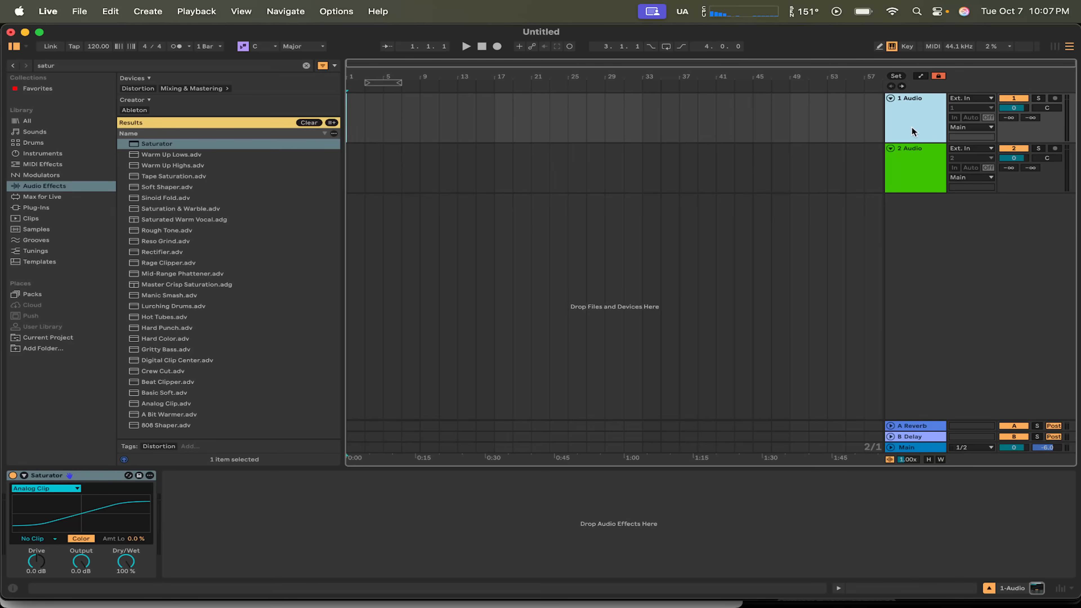
pyautogui.press('super+r')
pyautogui.write('Saturated audio')
pyautogui.press('Return')
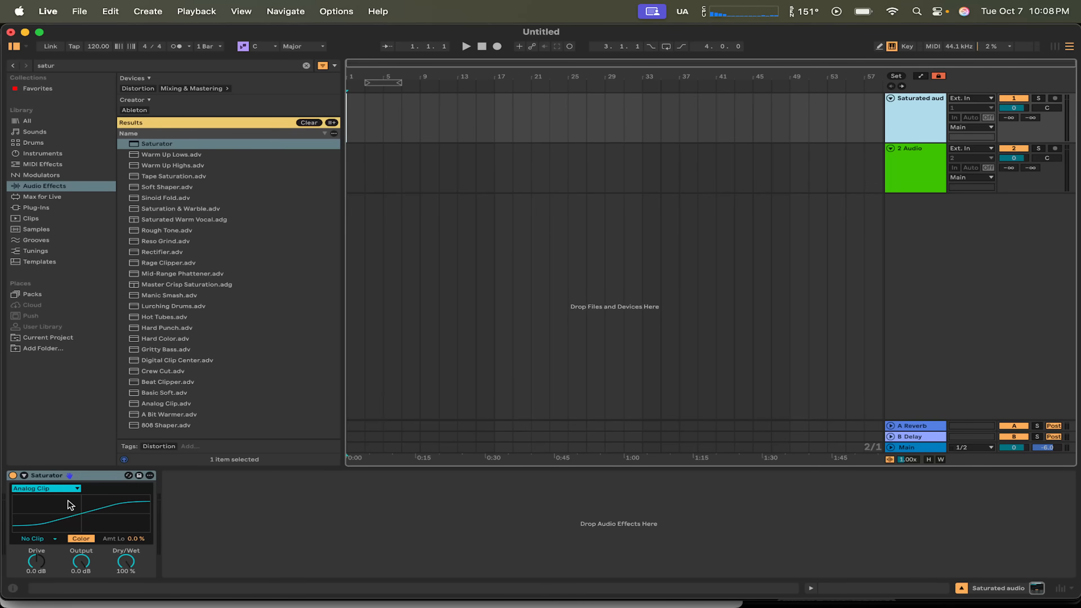
# Step: Bypass the Saturator and switch it back on, twice
pyautogui.click(13, 476)
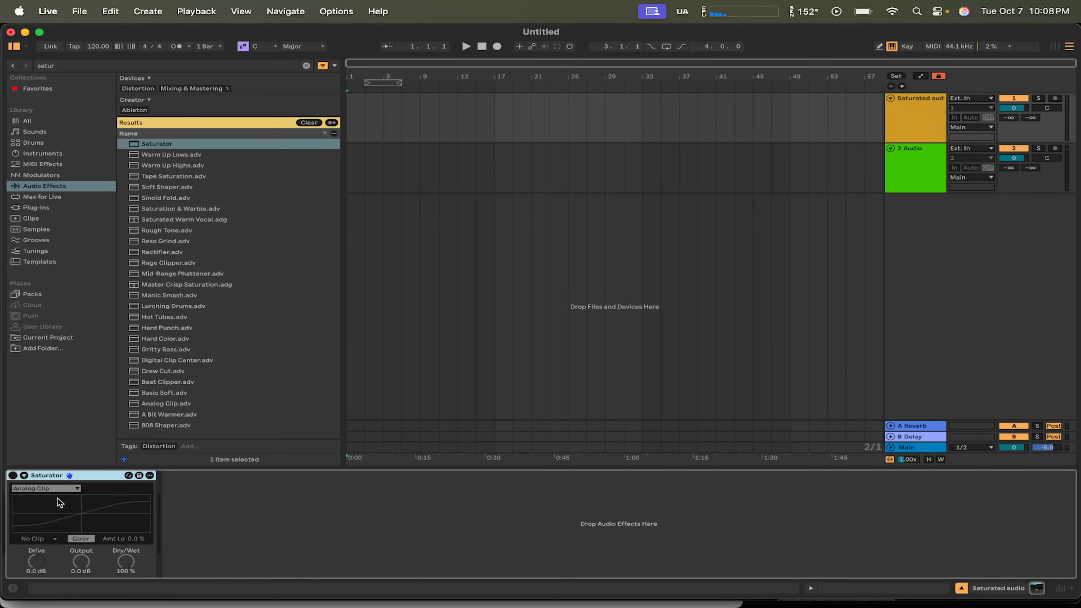
pyautogui.click(13, 476)
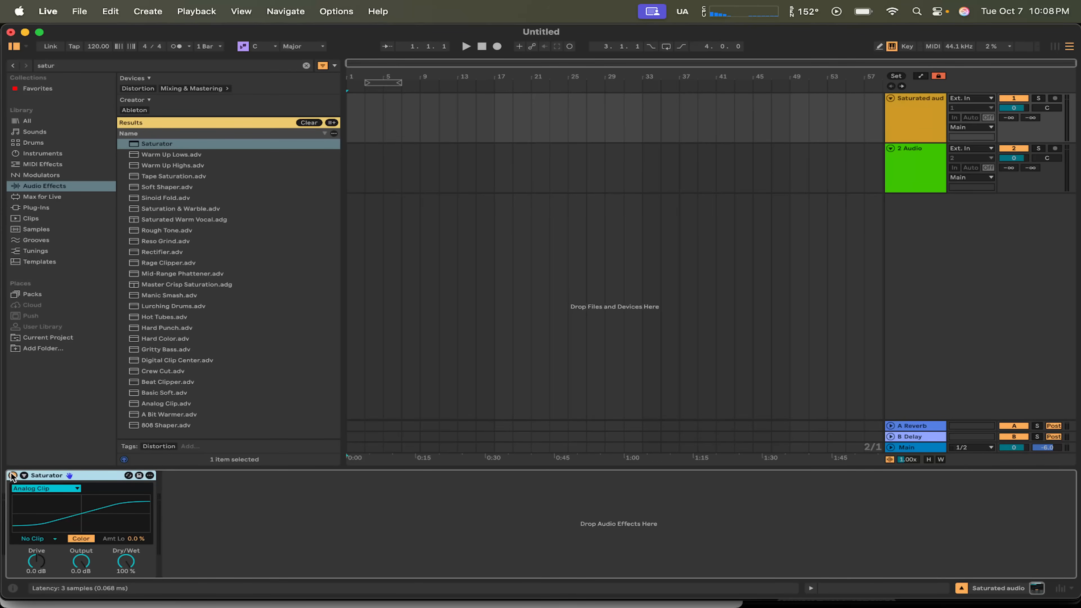
pyautogui.click(13, 476)
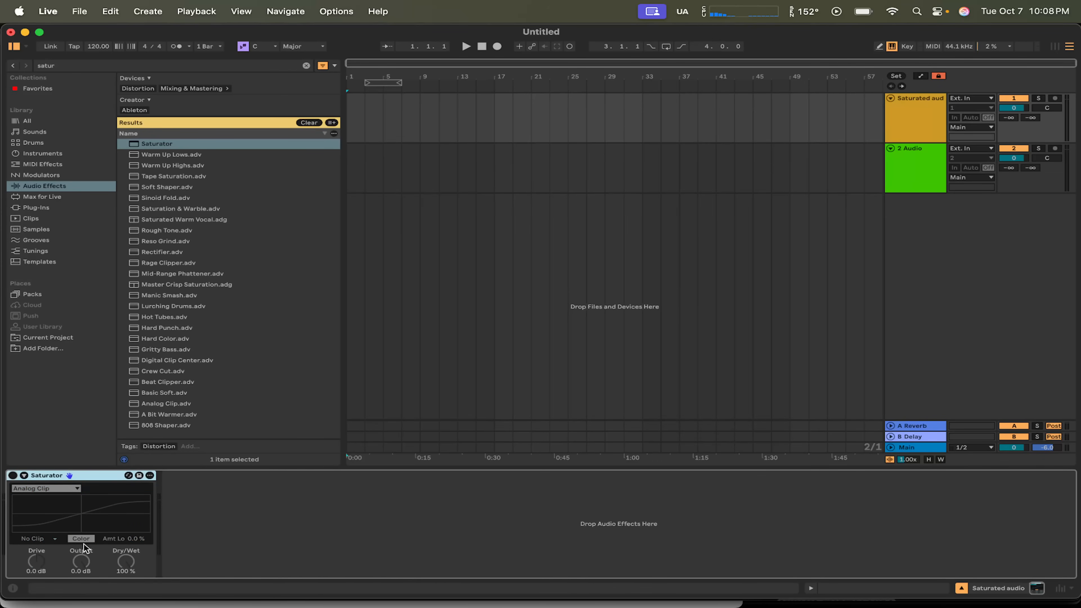
pyautogui.click(13, 476)
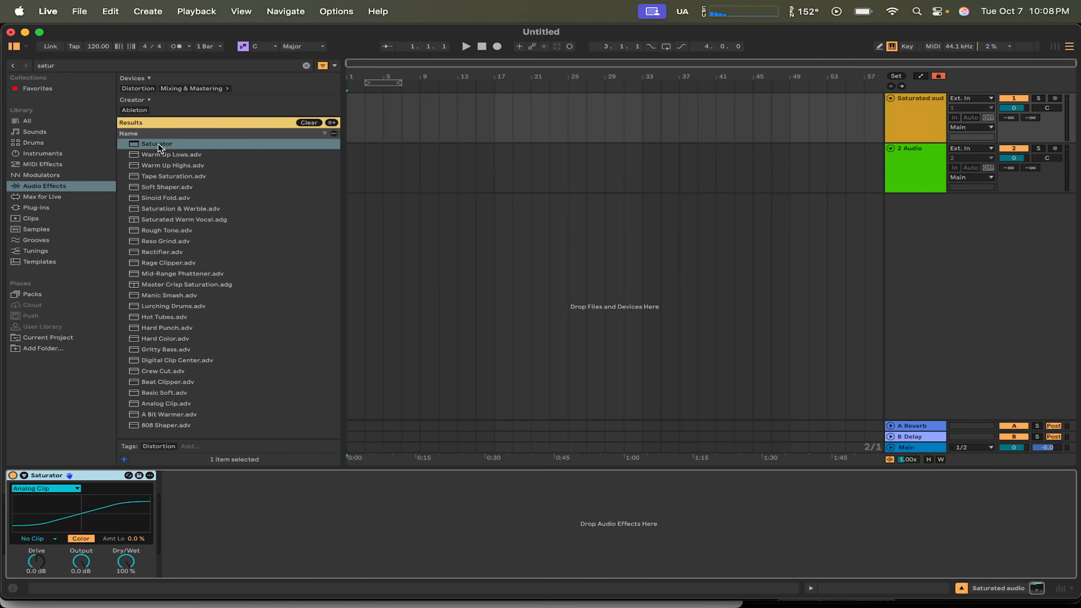
# Step: Clear the browser search and add Auto Pan after the Saturator on the "Saturated audio" track
pyautogui.click(306, 65)
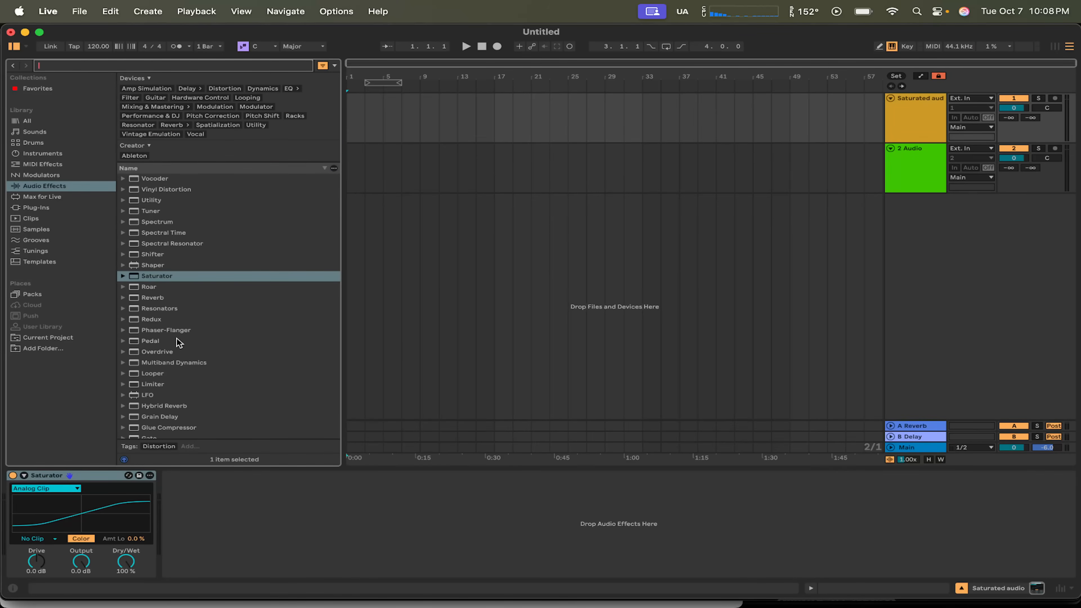
pyautogui.scroll(-5, 179, 367)
pyautogui.scroll(-3, 179, 367)
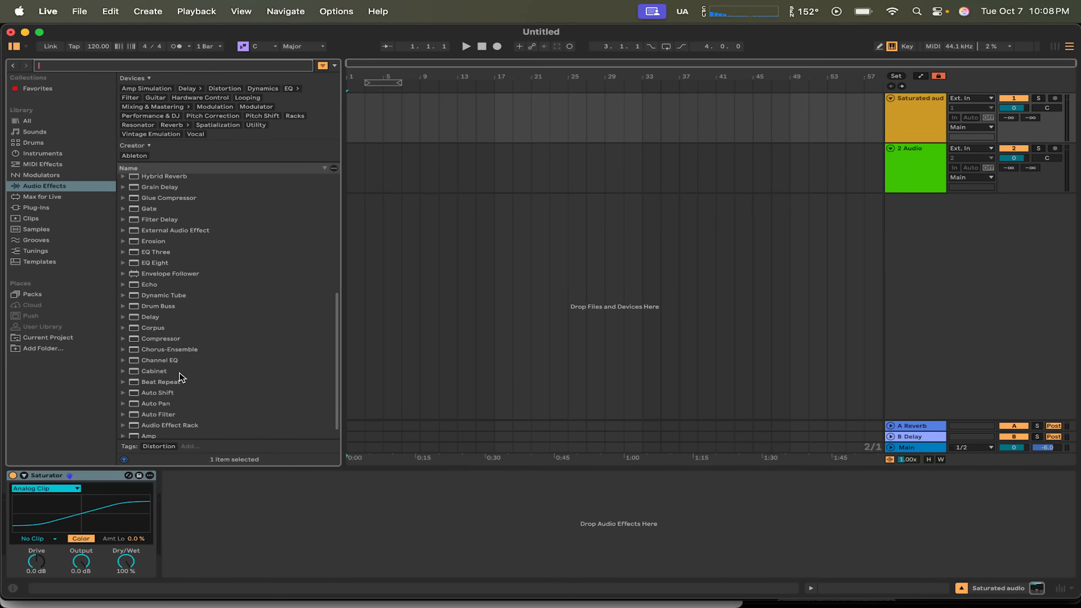
pyautogui.doubleClick(182, 404)
# Step: Set Auto Pan's Amount to about 84.1 %, Rate to about 5.83 Hz and Shape to about 9.52 %
pyautogui.moveTo(179, 532); pyautogui.dragTo(178, 498)
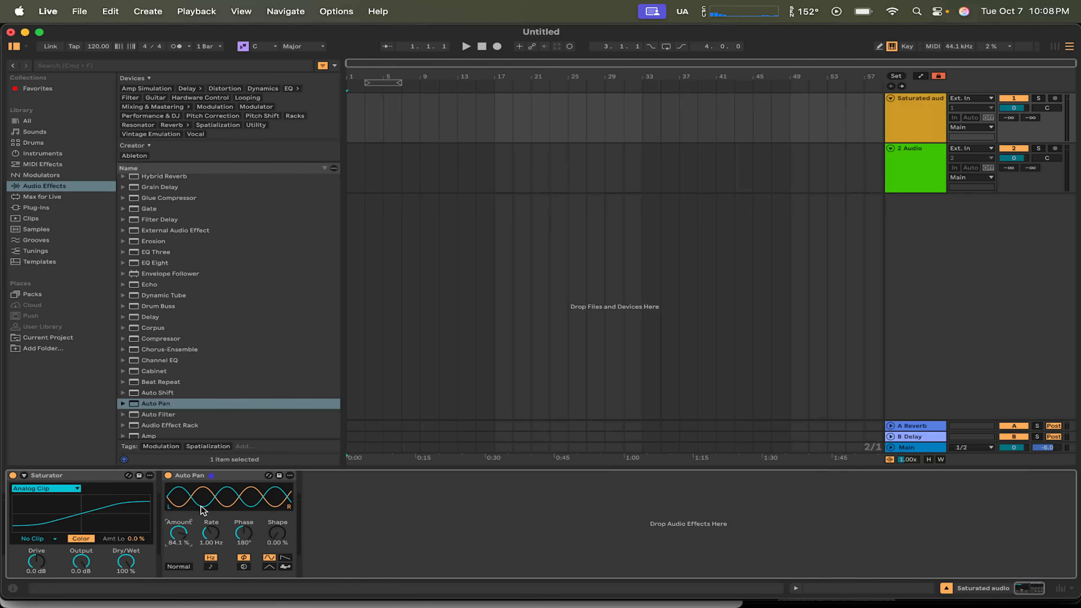
pyautogui.moveTo(211, 533); pyautogui.dragTo(211, 507)
pyautogui.moveTo(277, 534)
pyautogui.mouseDown()
pyautogui.moveTo(277, 522)
pyautogui.moveTo(277, 539)
pyautogui.mouseUp()
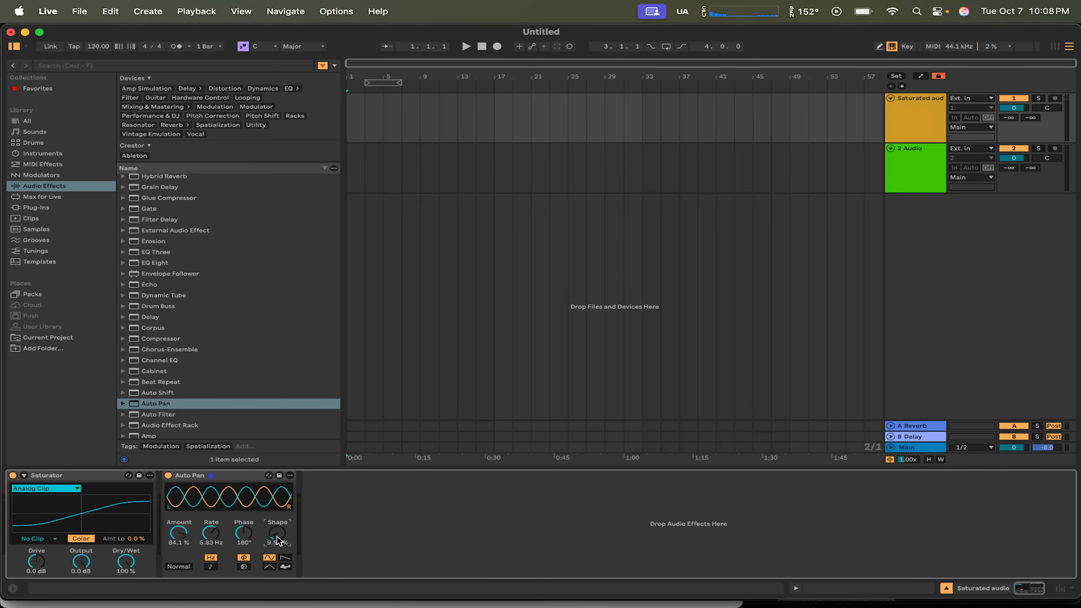
# Step: Move the selection back and forth between the Saturator and Auto Pan devices, ending on Auto Pan
pyautogui.click(238, 478)
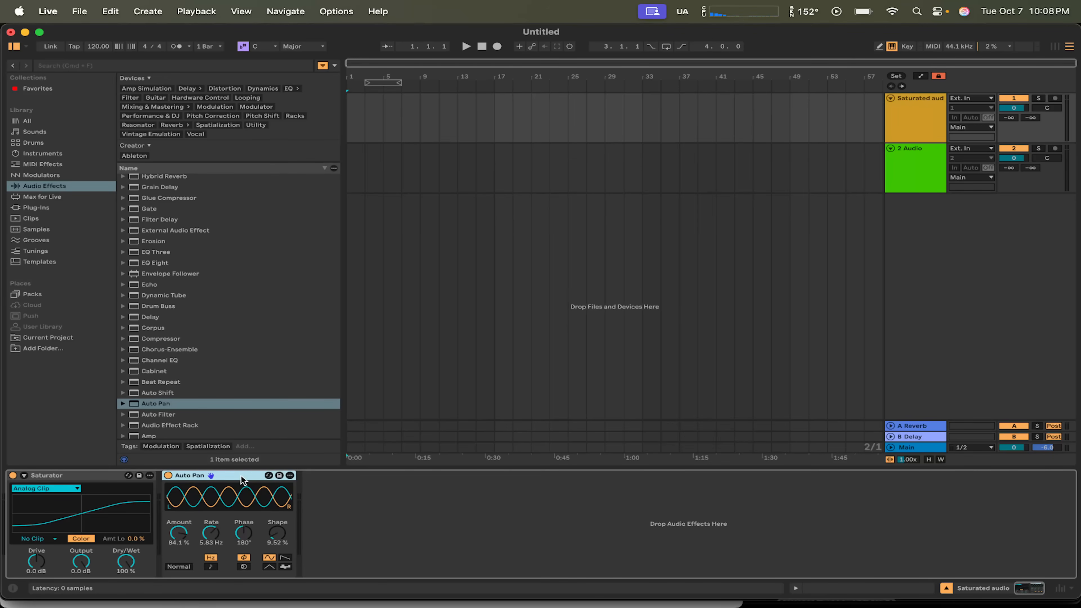
pyautogui.click(119, 476)
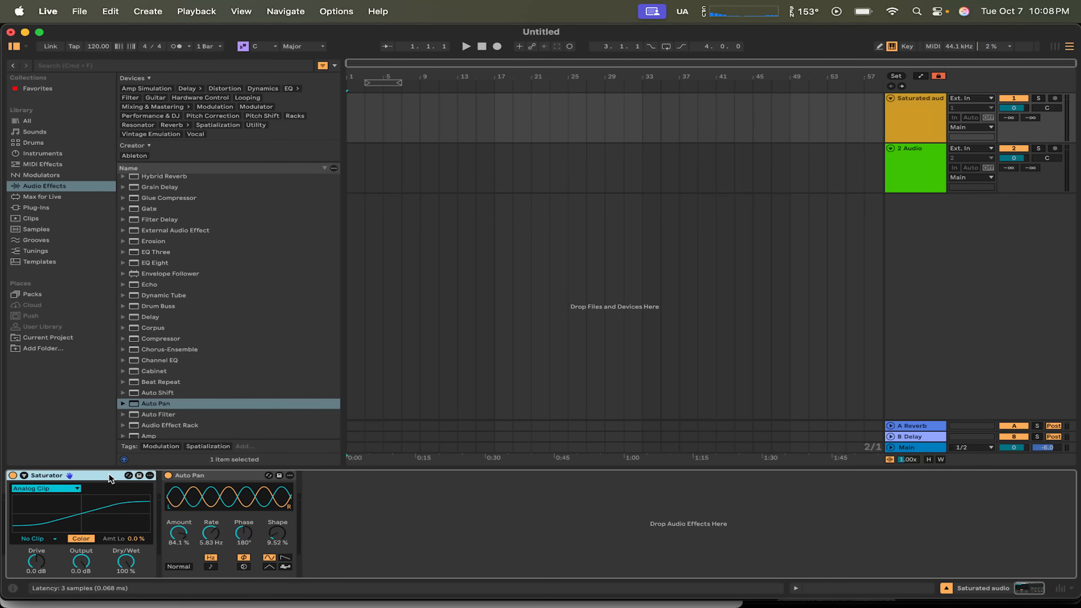
pyautogui.click(222, 477)
pyautogui.press('Left')
pyautogui.press('Right')
# Step: Bypass both Auto Pan and Saturator, and switch both devices back on
pyautogui.click(168, 475)
pyautogui.click(13, 475)
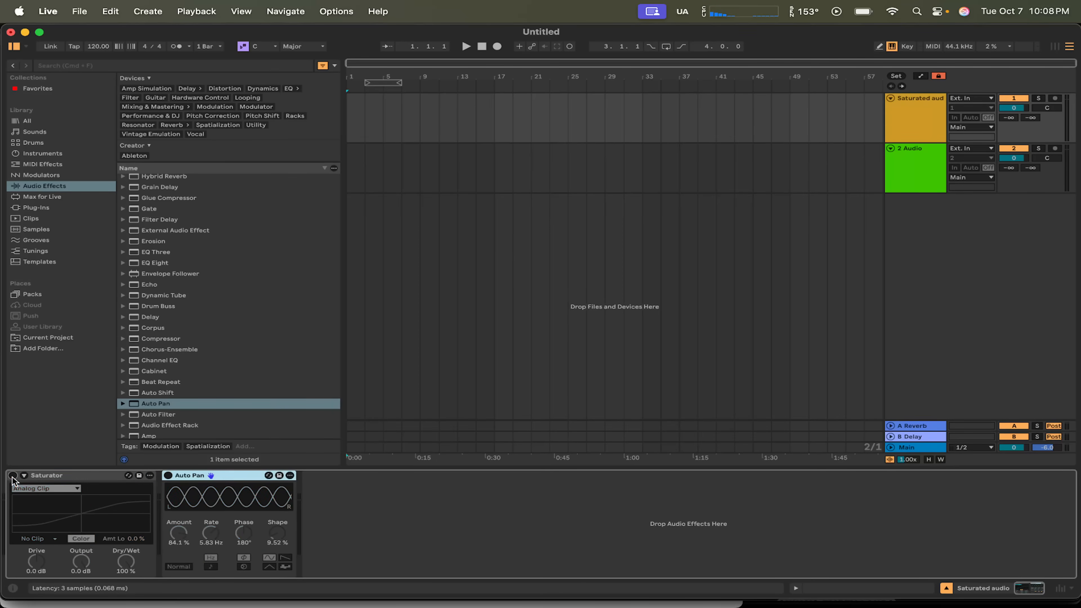
pyautogui.click(13, 475)
pyautogui.click(168, 476)
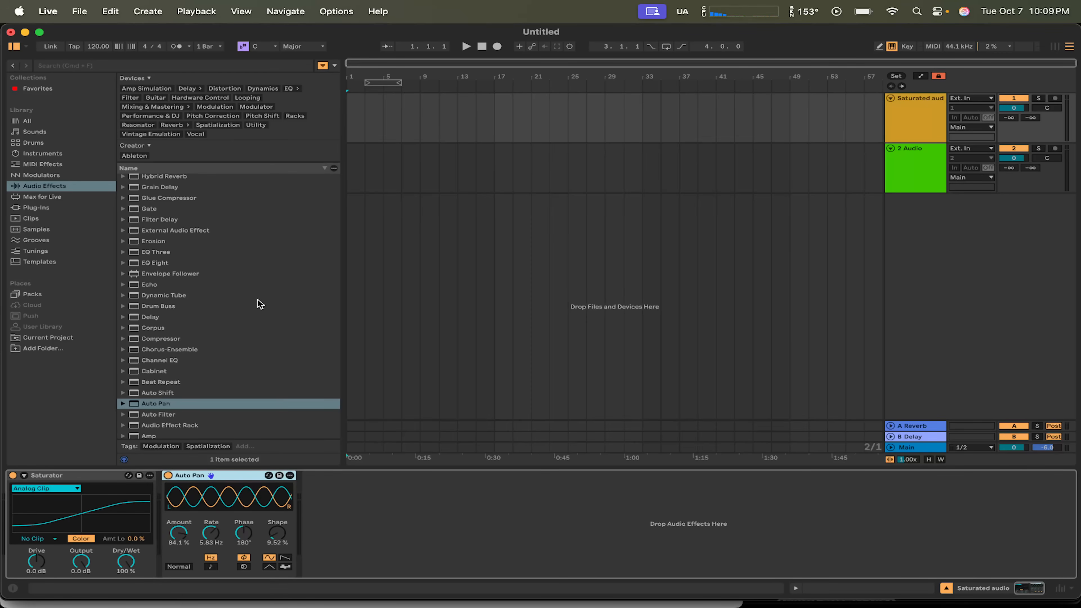
# Step: Add three more Auto Pan devices to the end of the chain and select the last one
pyautogui.doubleClick(175, 404)
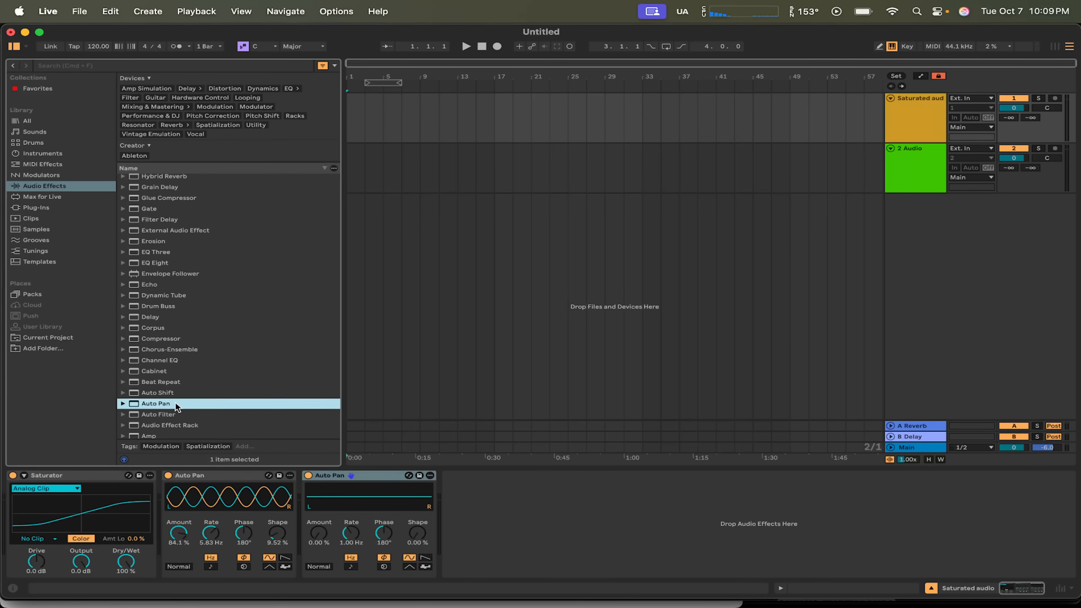
pyautogui.doubleClick(175, 403)
pyautogui.doubleClick(175, 403)
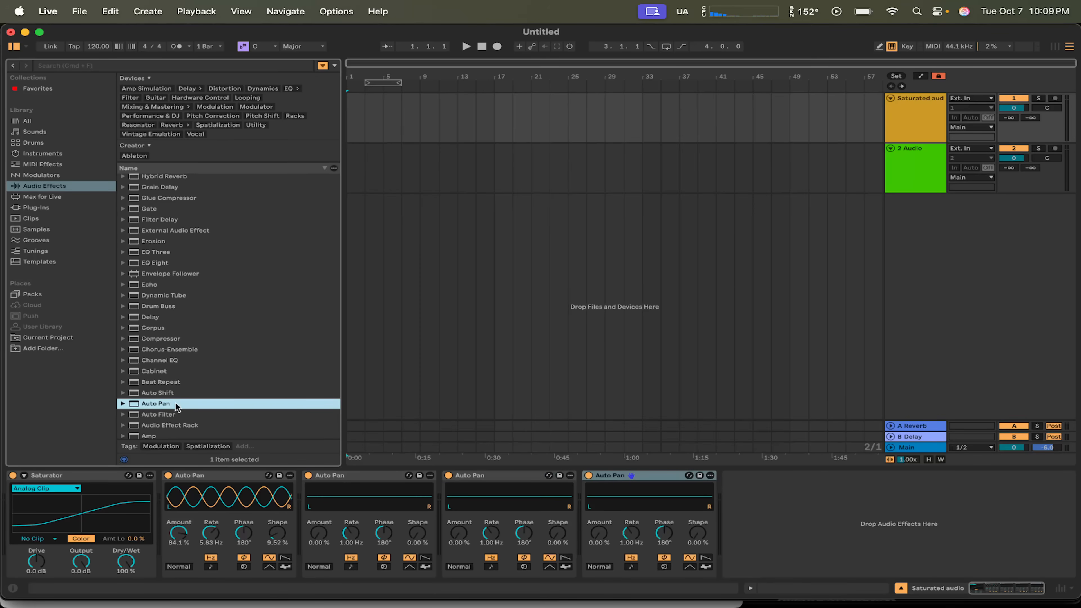
pyautogui.click(645, 477)
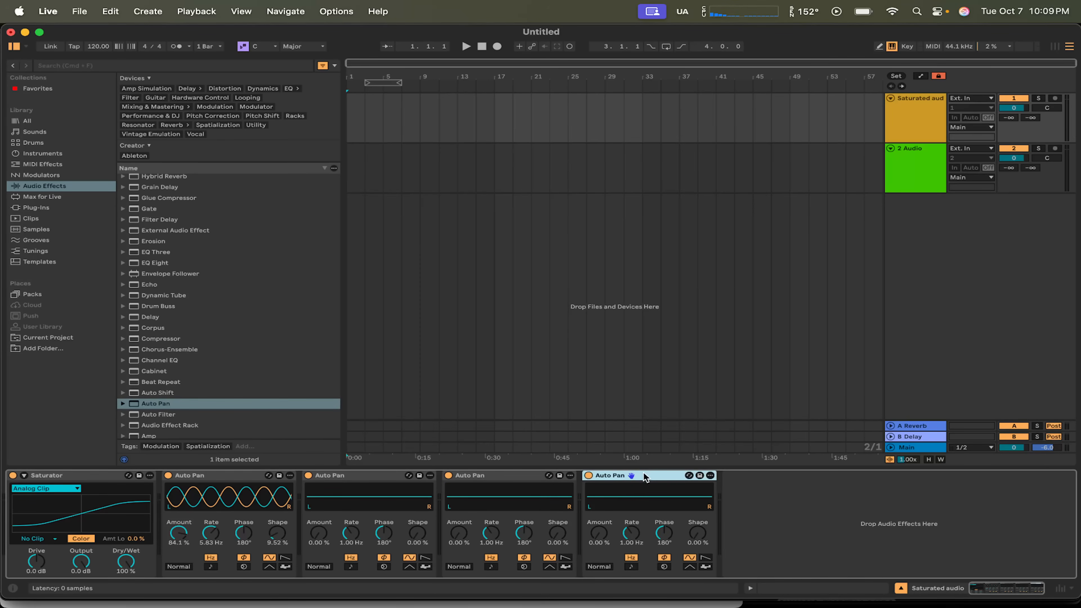
# Step: Bypass all five devices in the Saturated audio track's chain individually, from Saturator through the last Auto Pan
pyautogui.click(13, 475)
pyautogui.click(168, 475)
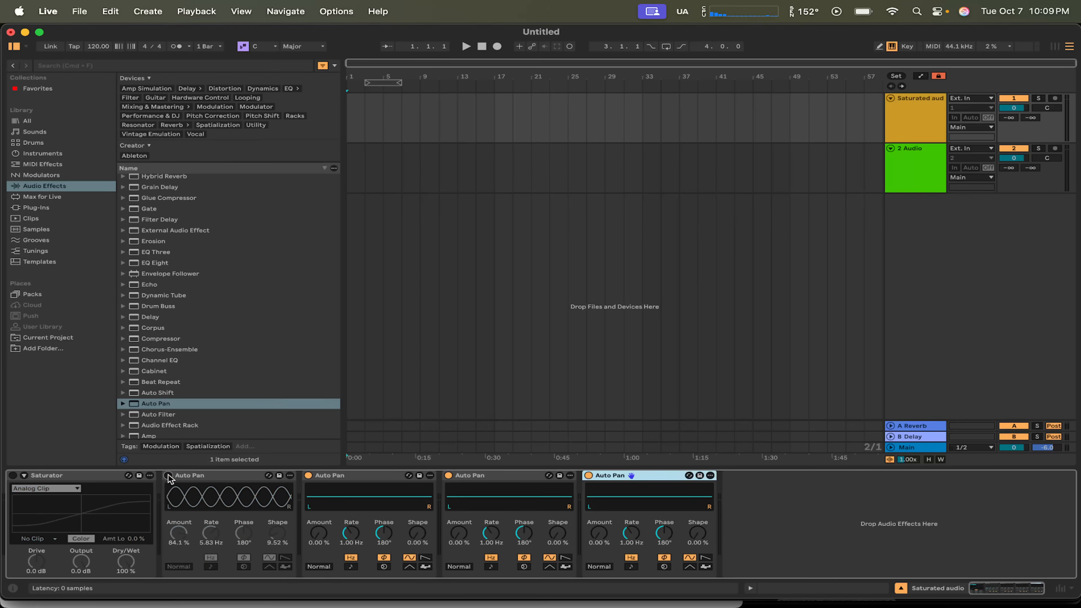
pyautogui.click(308, 475)
pyautogui.click(448, 475)
pyautogui.click(588, 475)
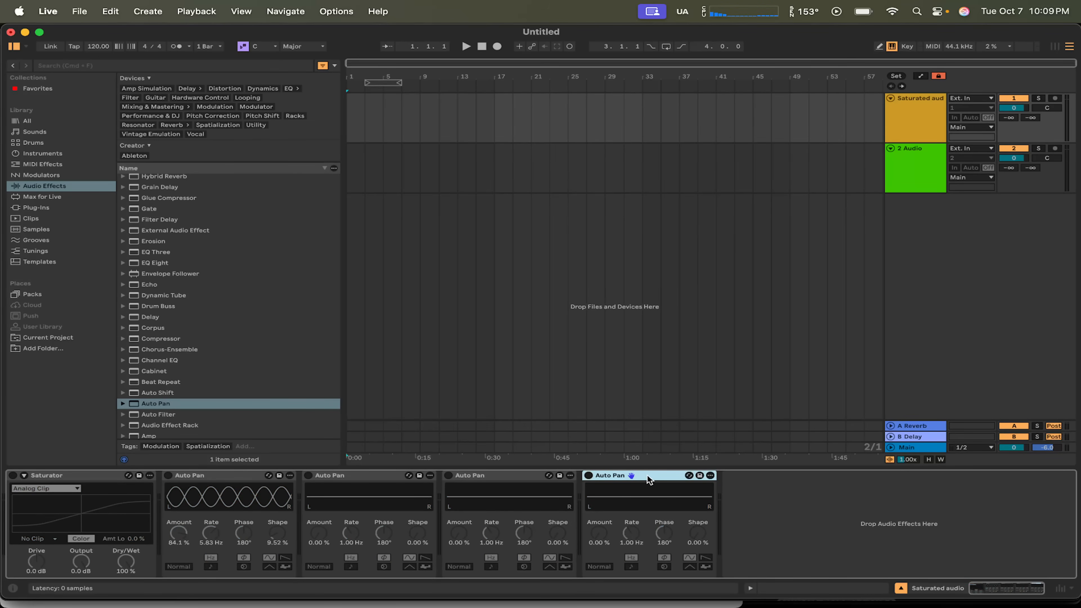
# Step: Switch all five devices back on individually, from the last Auto Pan back to Saturator
pyautogui.click(588, 475)
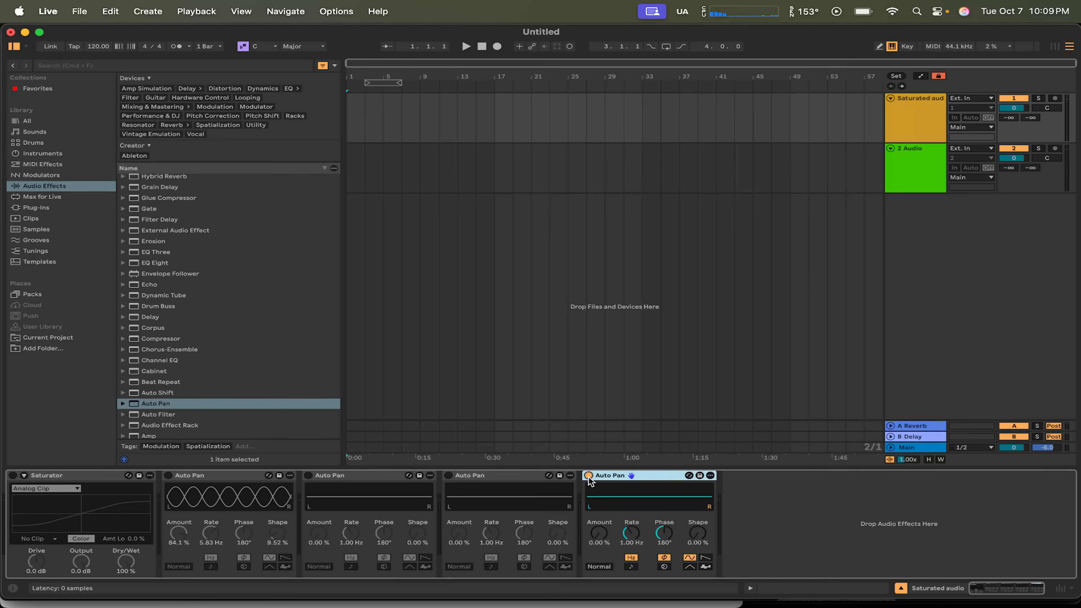
pyautogui.click(448, 475)
pyautogui.click(308, 475)
pyautogui.click(168, 476)
pyautogui.click(12, 476)
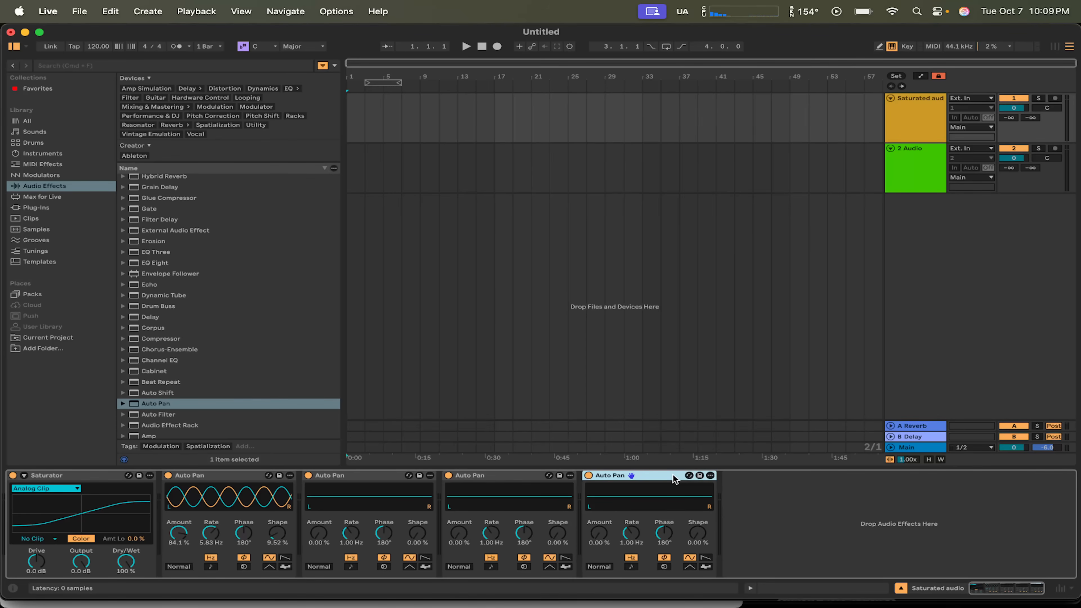
# Step: Select the Saturator and all four Auto Pan devices and group them into a single rack
pyautogui.keyDown('shift'); pyautogui.click(415, 480); pyautogui.keyUp('shift')
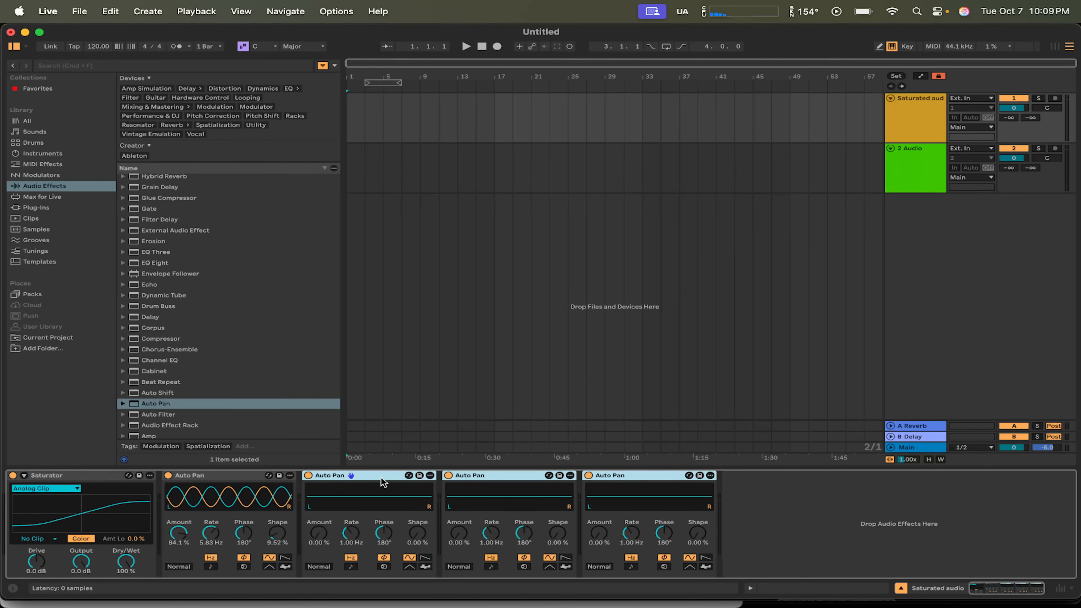
pyautogui.keyDown('shift'); pyautogui.click(238, 476); pyautogui.keyUp('shift')
pyautogui.keyDown('shift'); pyautogui.click(84, 478); pyautogui.keyUp('shift')
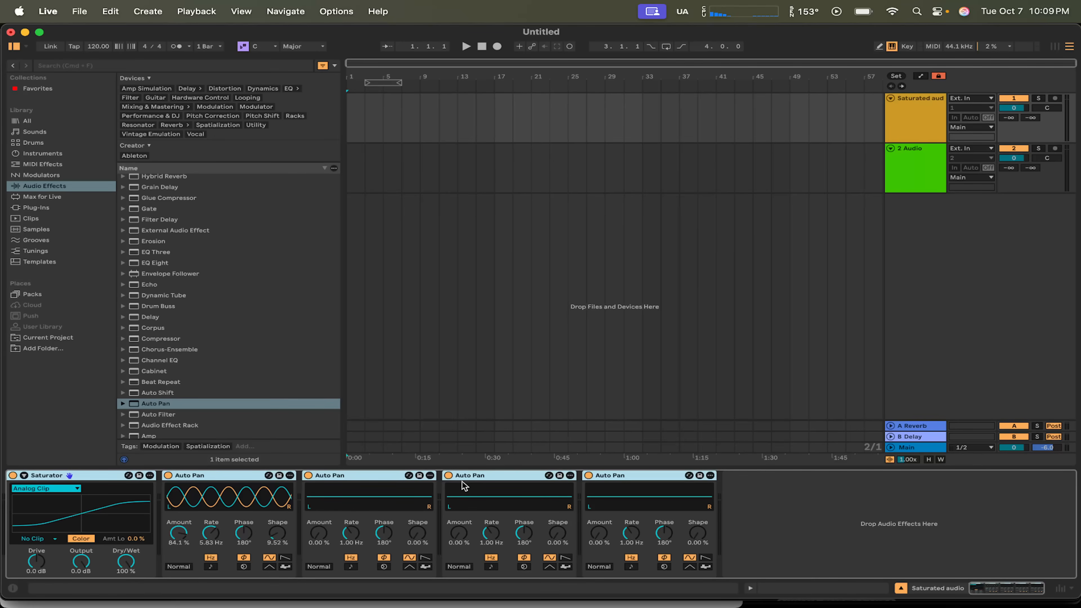
pyautogui.rightClick(507, 476)
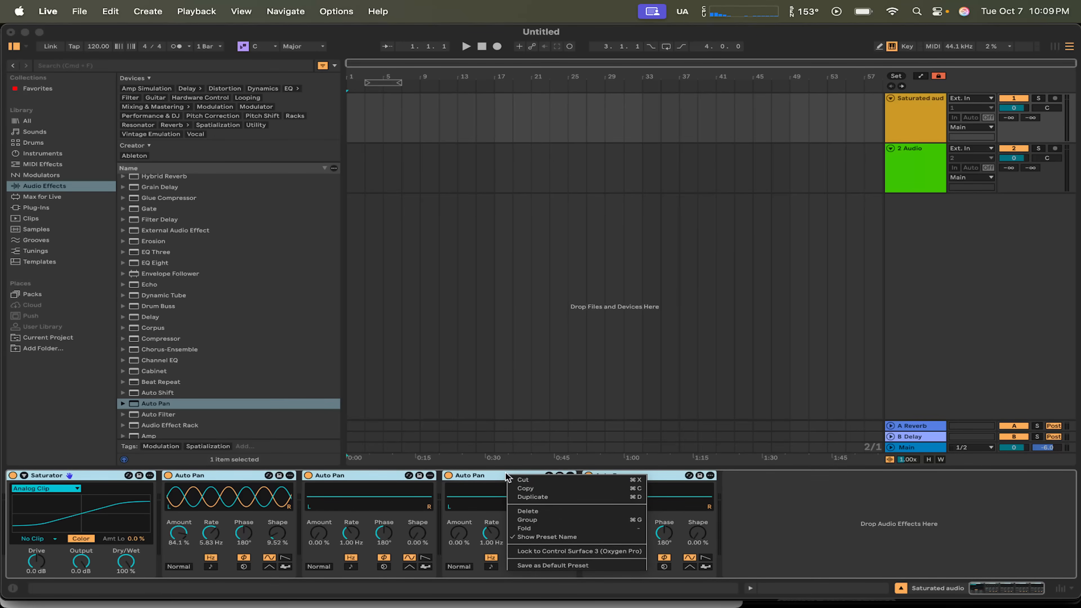
pyautogui.click(547, 524)
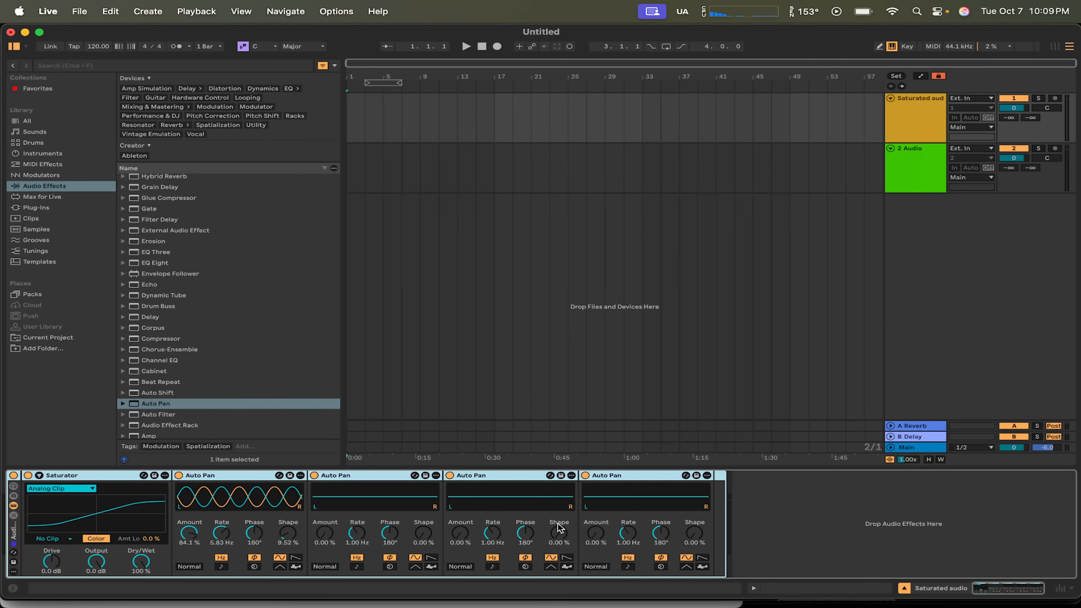
# Step: Bypass the whole effect rack and switch it back on several times, leaving it on
pyautogui.click(13, 476)
pyautogui.click(13, 475)
pyautogui.click(13, 475)
pyautogui.click(13, 476)
pyautogui.click(13, 475)
pyautogui.click(13, 476)
# Step: Group the two audio tracks and rename the group track "Bus 1"
pyautogui.click(896, 126)
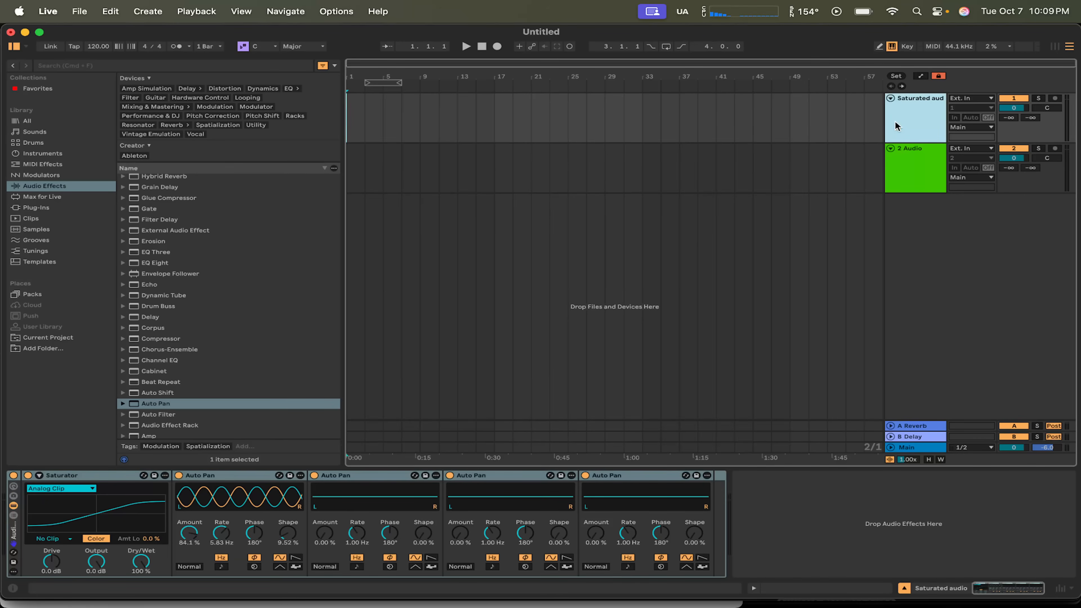
pyautogui.press('super+a')
pyautogui.press('super+g')
pyautogui.click(895, 125)
pyautogui.press('super+r')
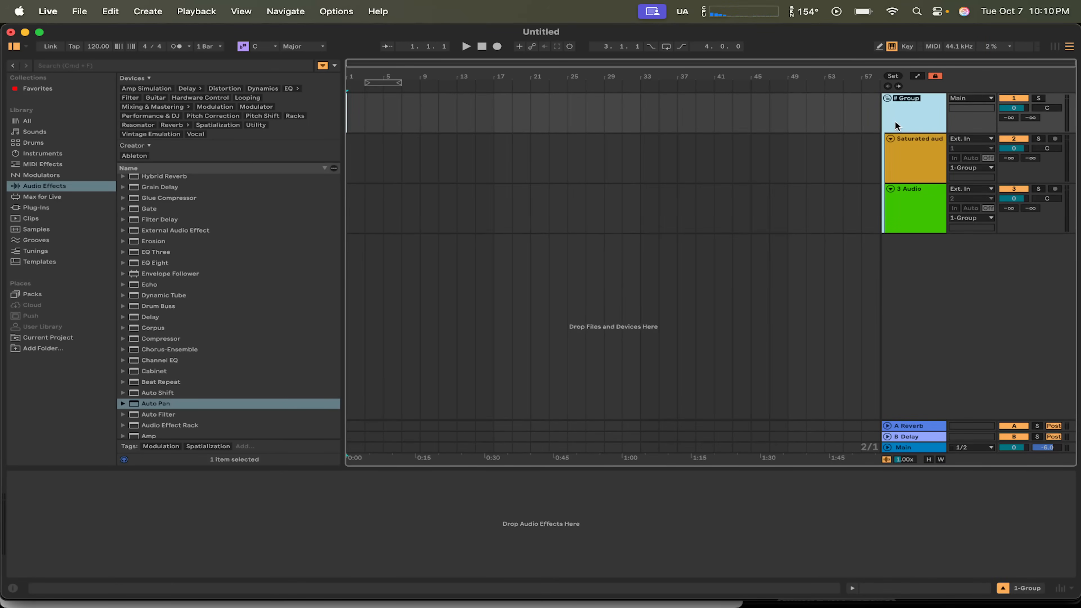
pyautogui.write('Bus 1')
pyautogui.press('Return')
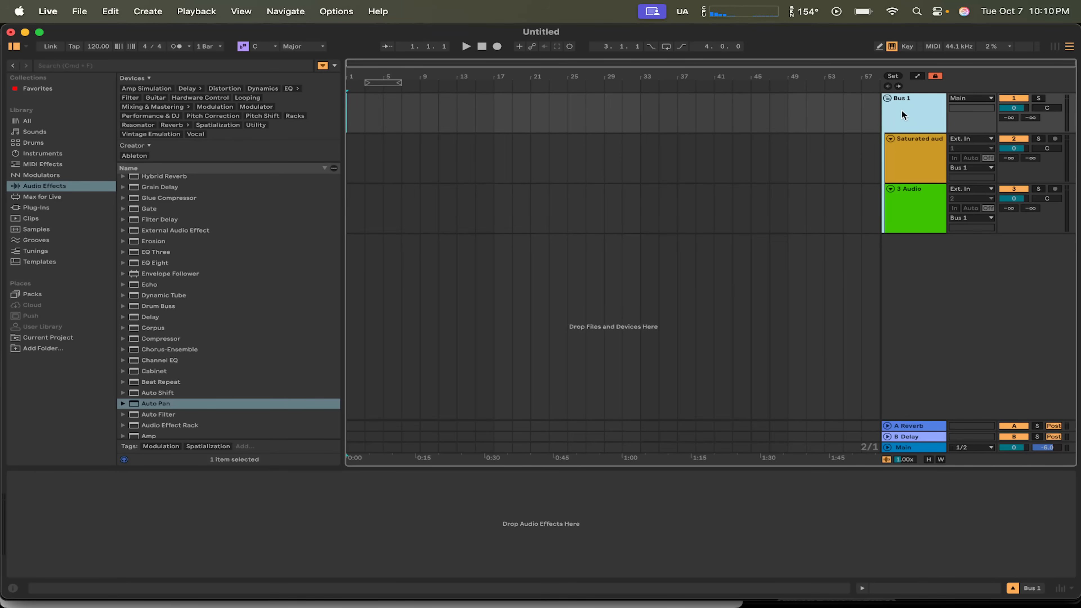
# Step: Copy the whole effect rack from the Saturated audio track and paste it onto the Bus 1 group track
pyautogui.click(901, 180)
pyautogui.click(914, 120)
pyautogui.click(910, 153)
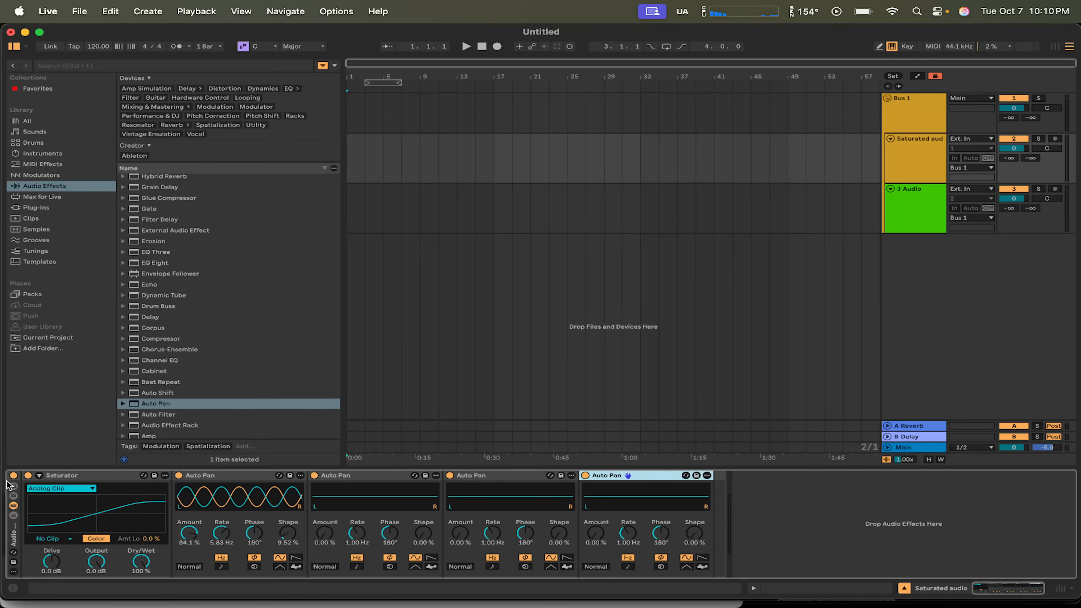
pyautogui.press('super+a')
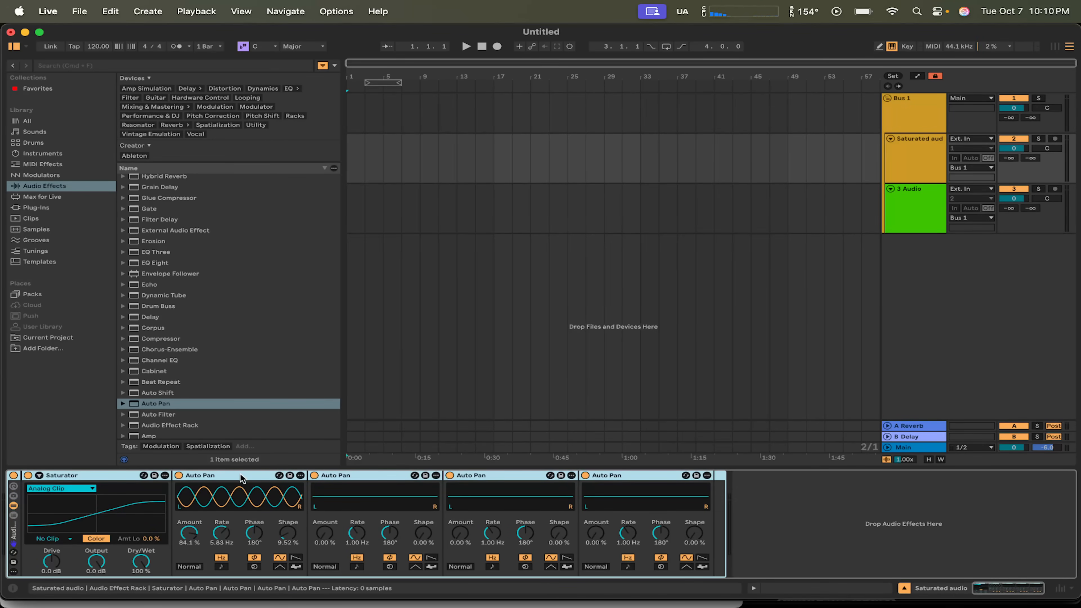
pyautogui.press('Up')
pyautogui.click(462, 522)
pyautogui.press('super+v')
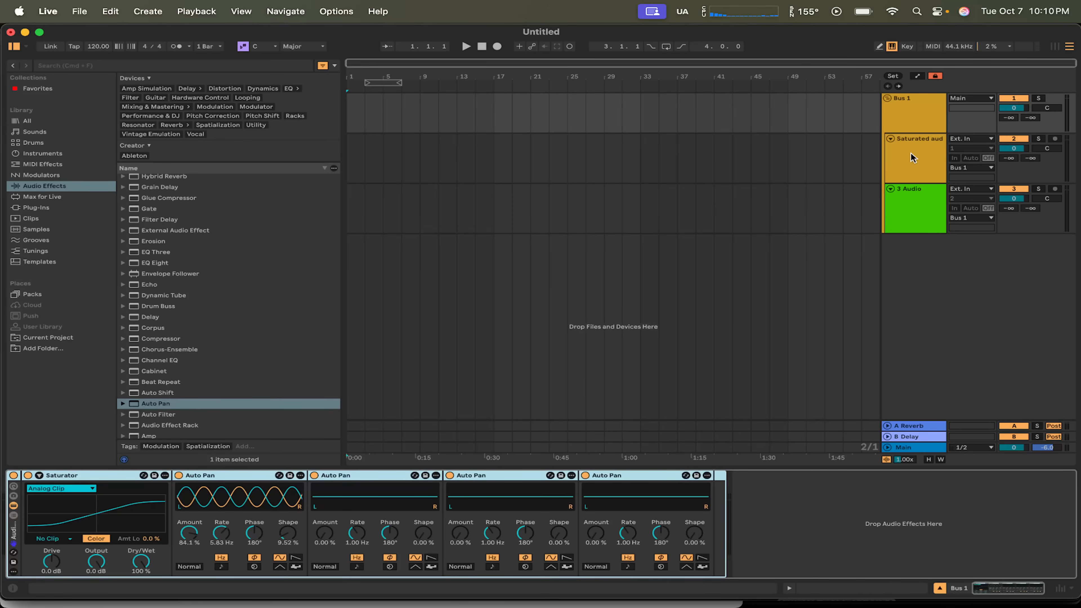
# Step: Delete the effect rack from the Saturated audio track
pyautogui.press('Down')
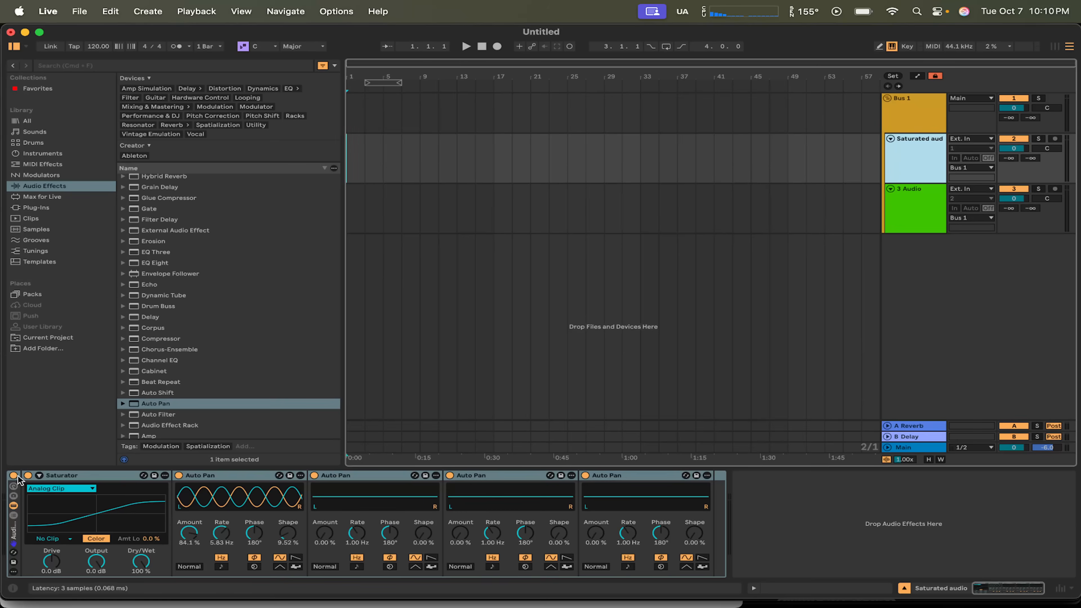
pyautogui.click(25, 481)
pyautogui.press('Delete')
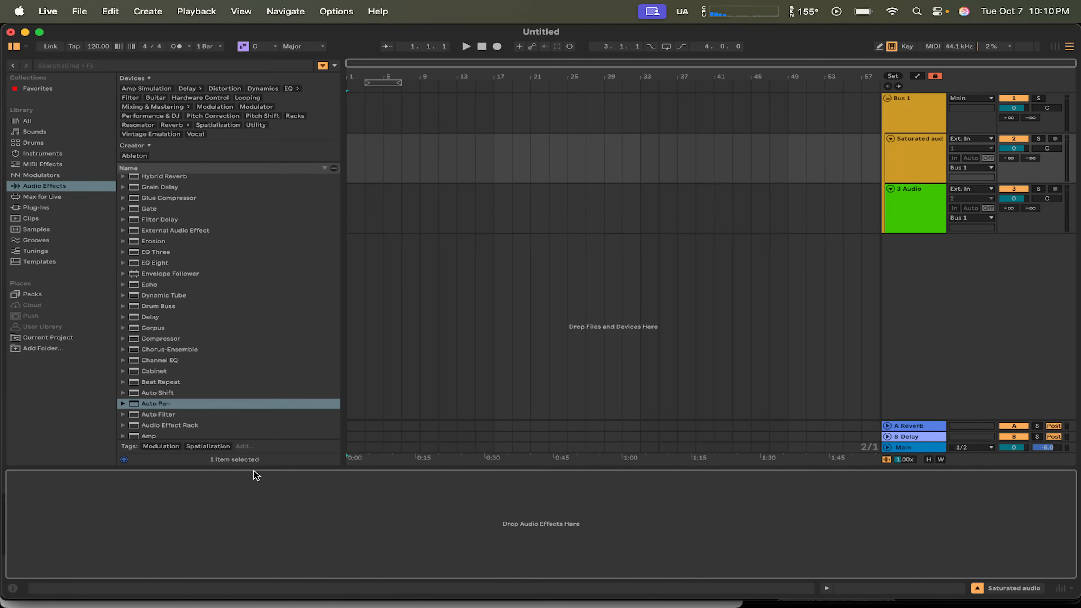
pyautogui.click(916, 161)
pyautogui.click(913, 149)
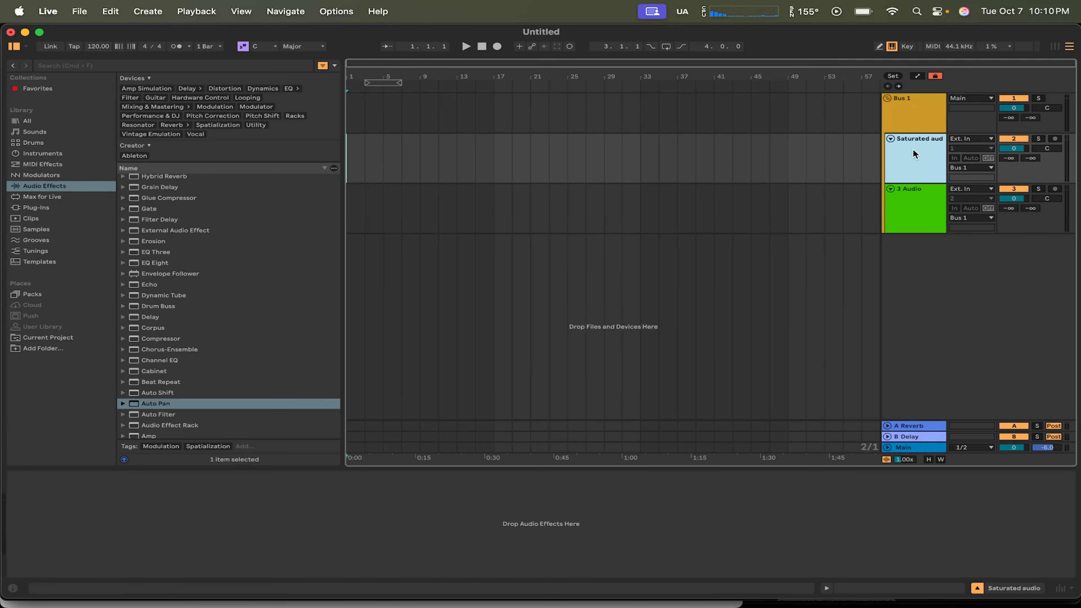
pyautogui.click(640, 162)
pyautogui.moveTo(640, 162); pyautogui.dragTo(785, 161)
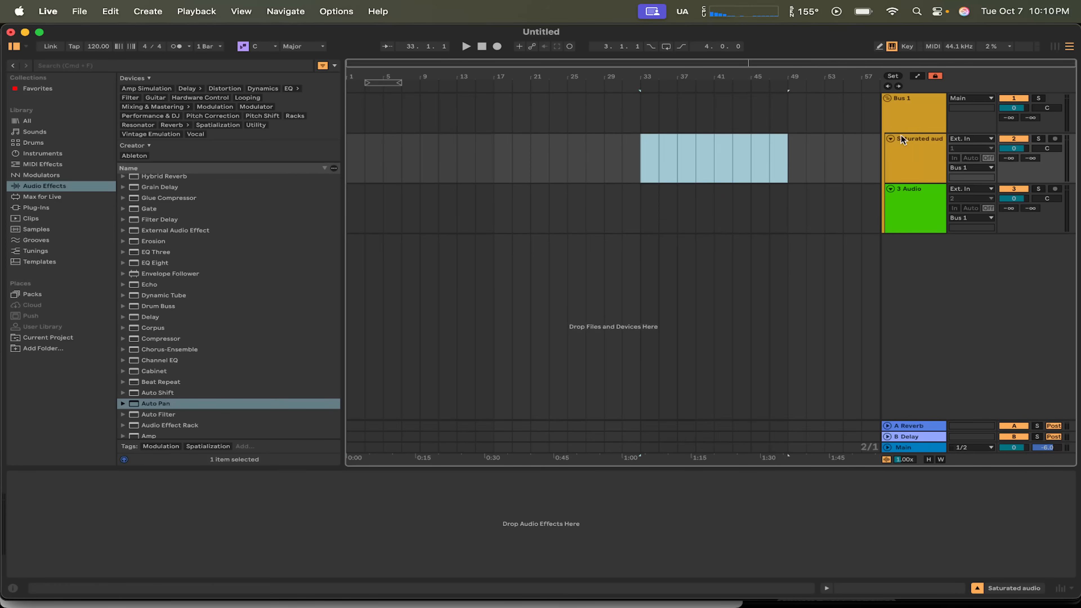
pyautogui.press('Up')
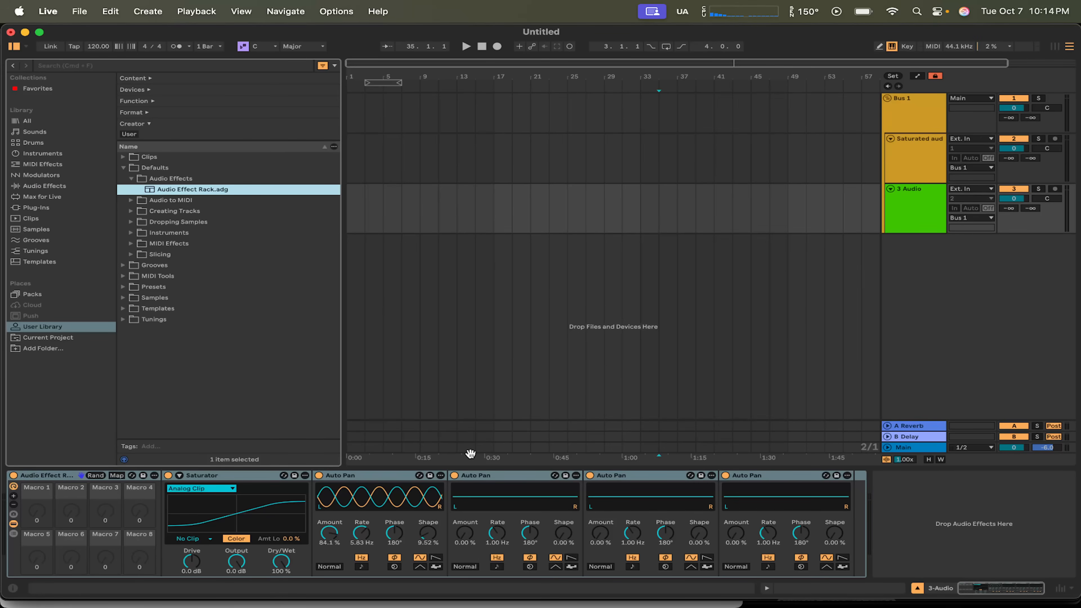
# Step: Save the Audio Effect Rack on the 3 Audio track as the default preset, overwriting the existing one
pyautogui.click(861, 485)
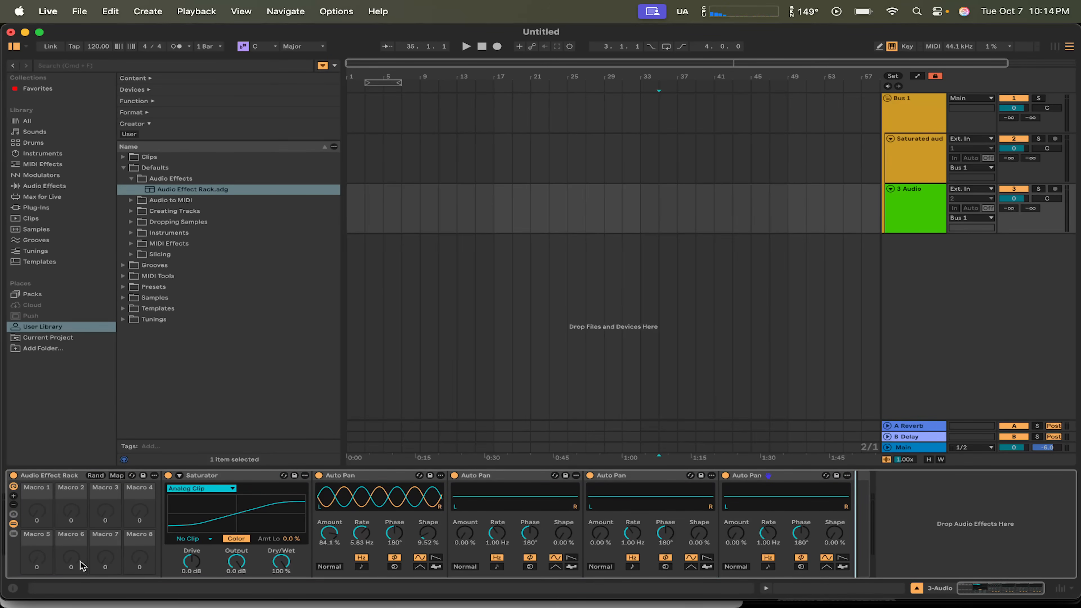
pyautogui.click(74, 476)
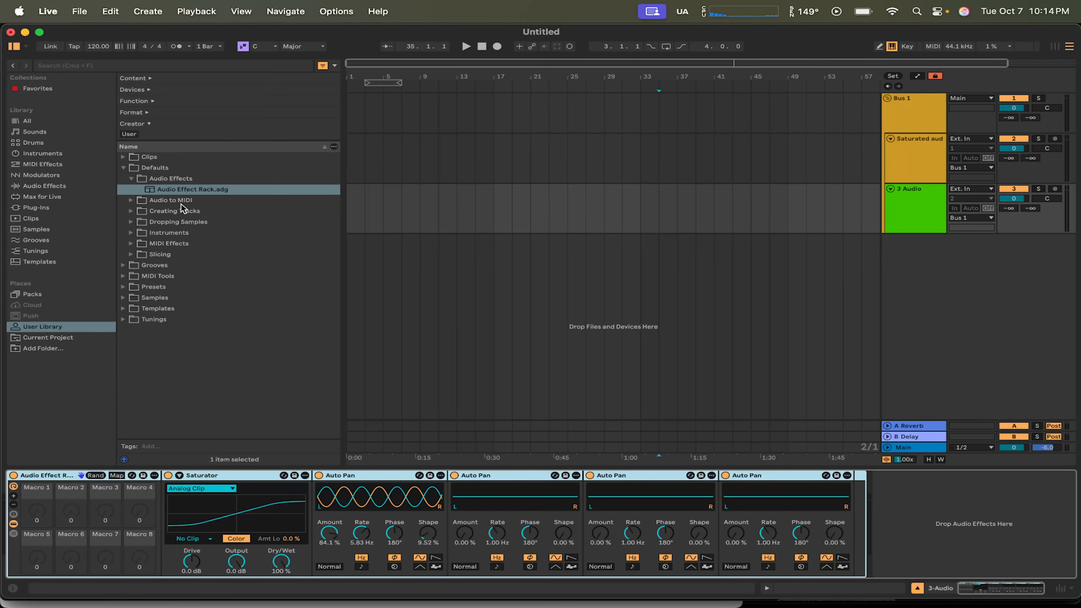
pyautogui.rightClick(67, 479)
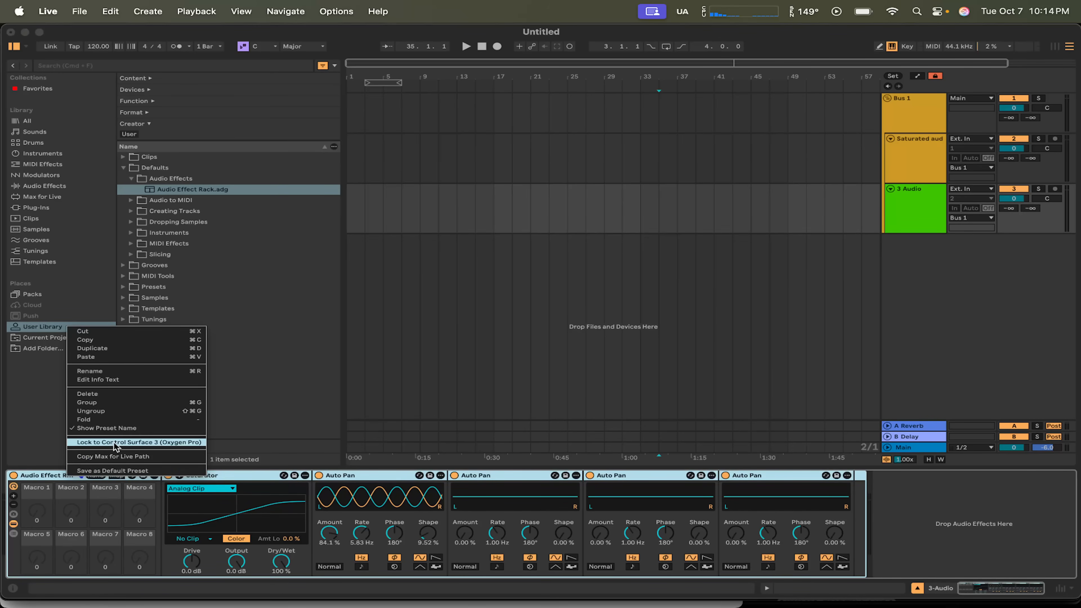
pyautogui.click(114, 470)
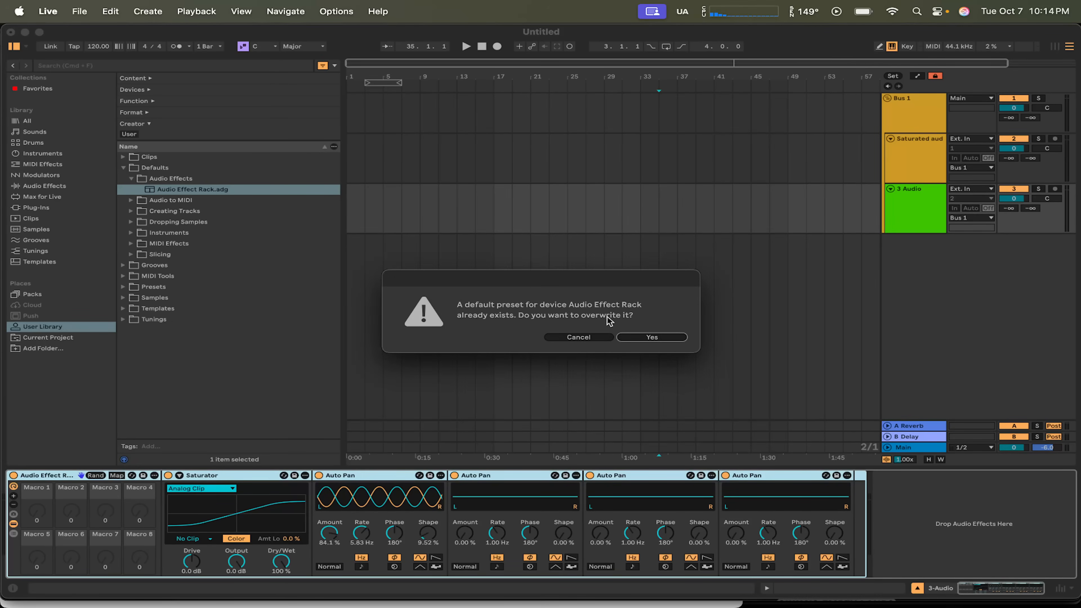
pyautogui.click(651, 338)
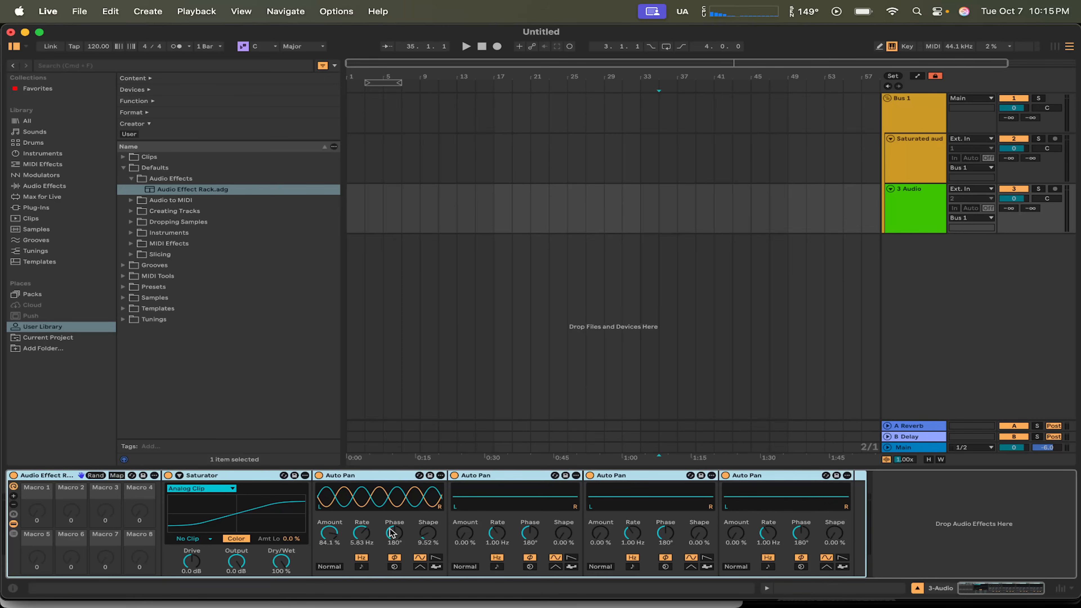
# Step: Load the Audio Effect Rack.adg default preset from the User Library onto the Saturated audio track
pyautogui.click(55, 330)
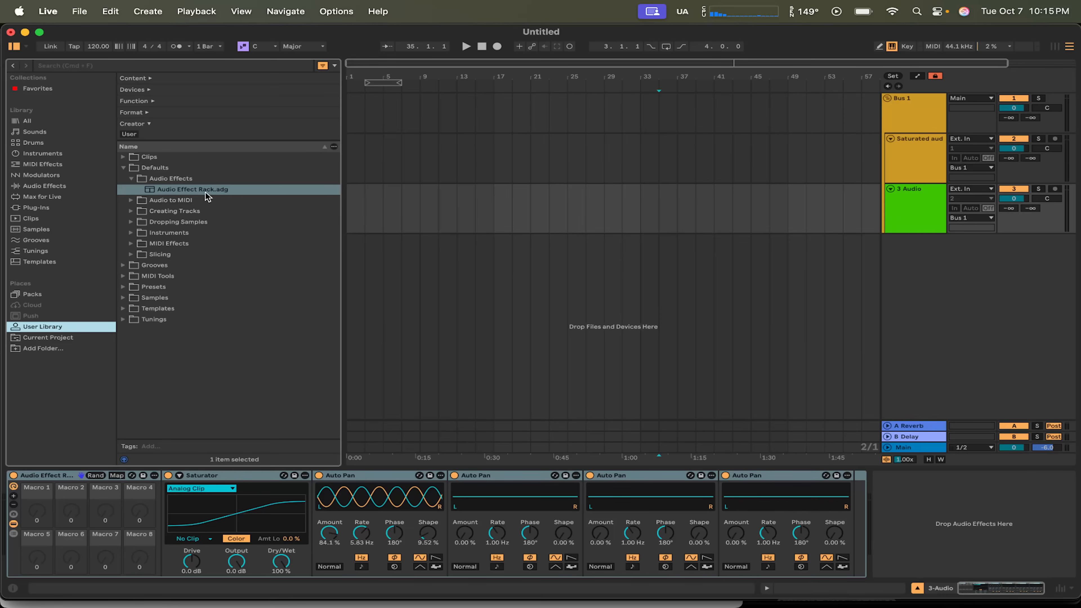
pyautogui.click(915, 166)
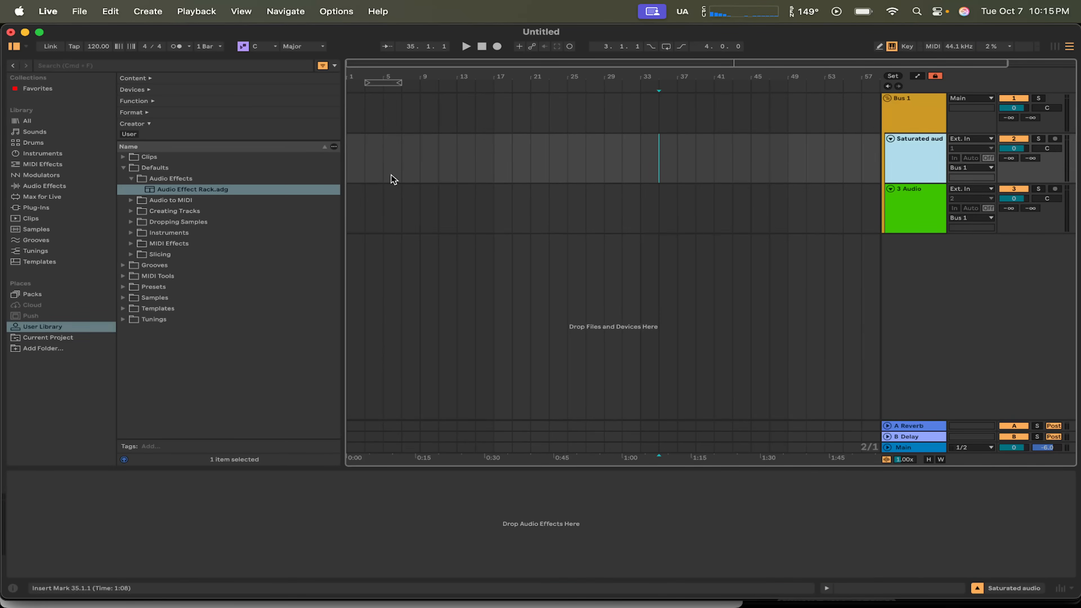
pyautogui.click(175, 191)
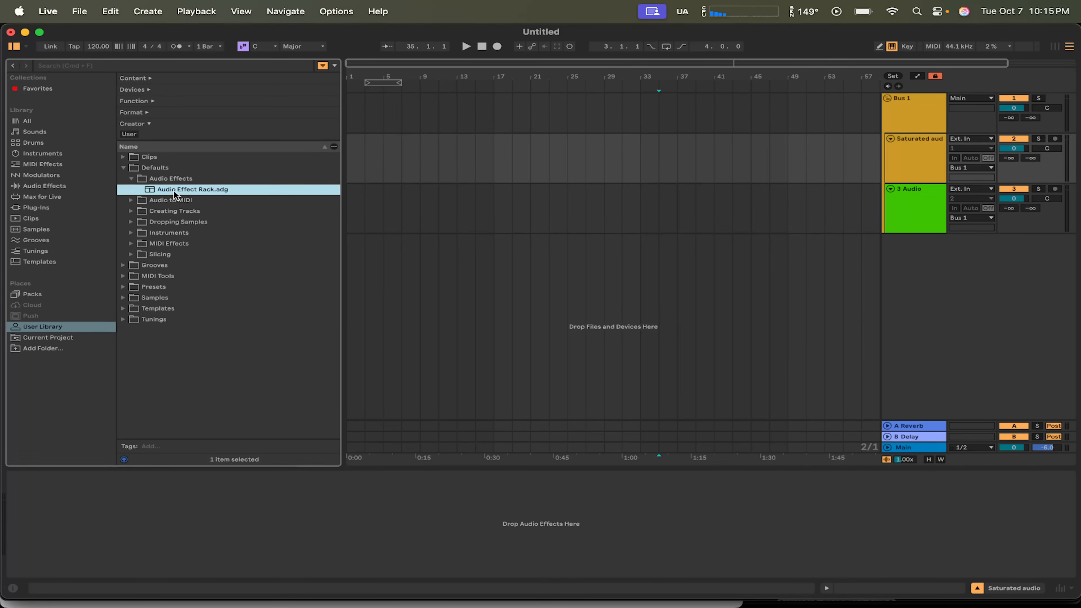
pyautogui.doubleClick(174, 193)
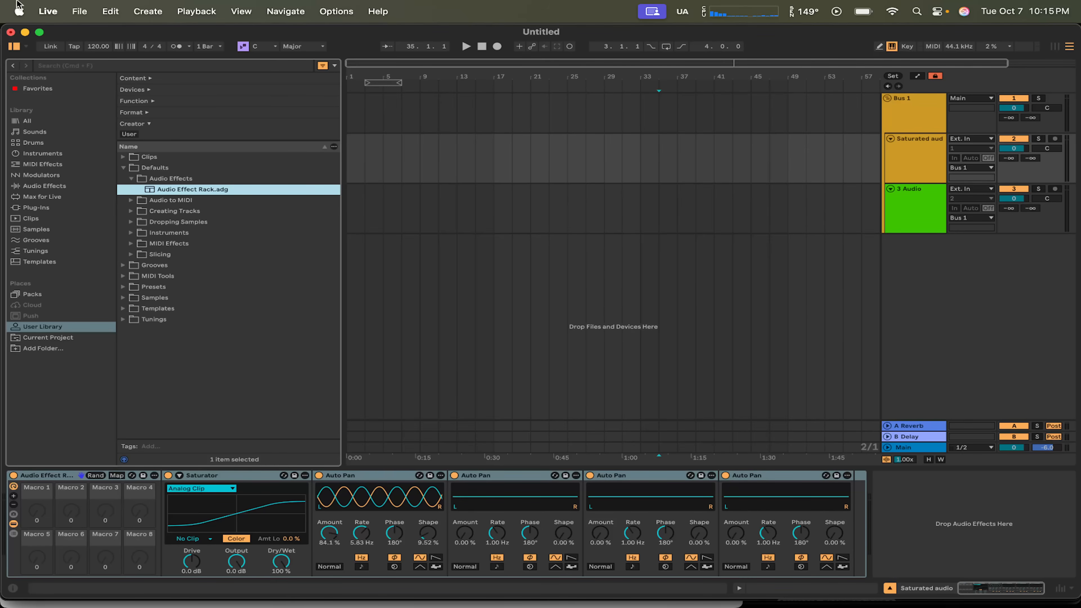
# Step: Save the Live Set as a template named "My first template"
pyautogui.click(79, 11)
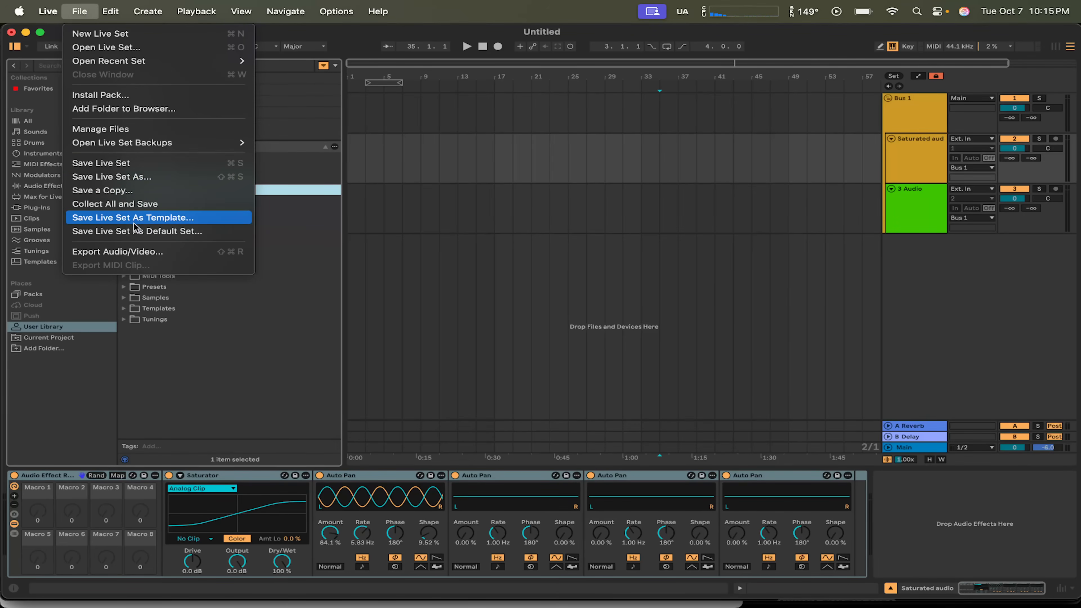
pyautogui.click(200, 222)
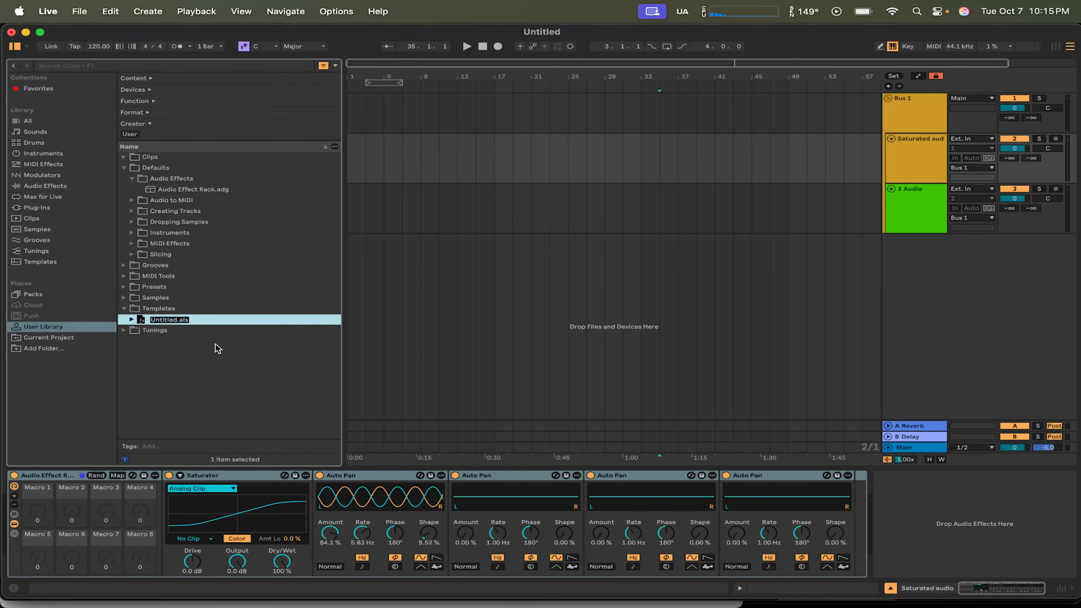
pyautogui.write('My first template')
pyautogui.press('Return')
# Step: Save the current Live Set under the name "new"
pyautogui.click(79, 11)
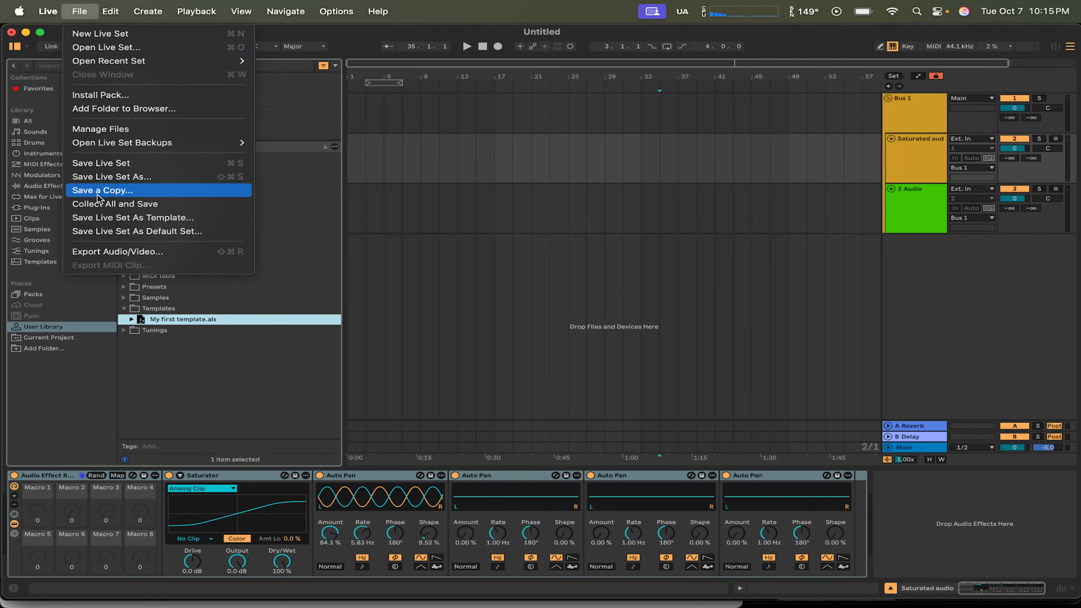
pyautogui.click(96, 162)
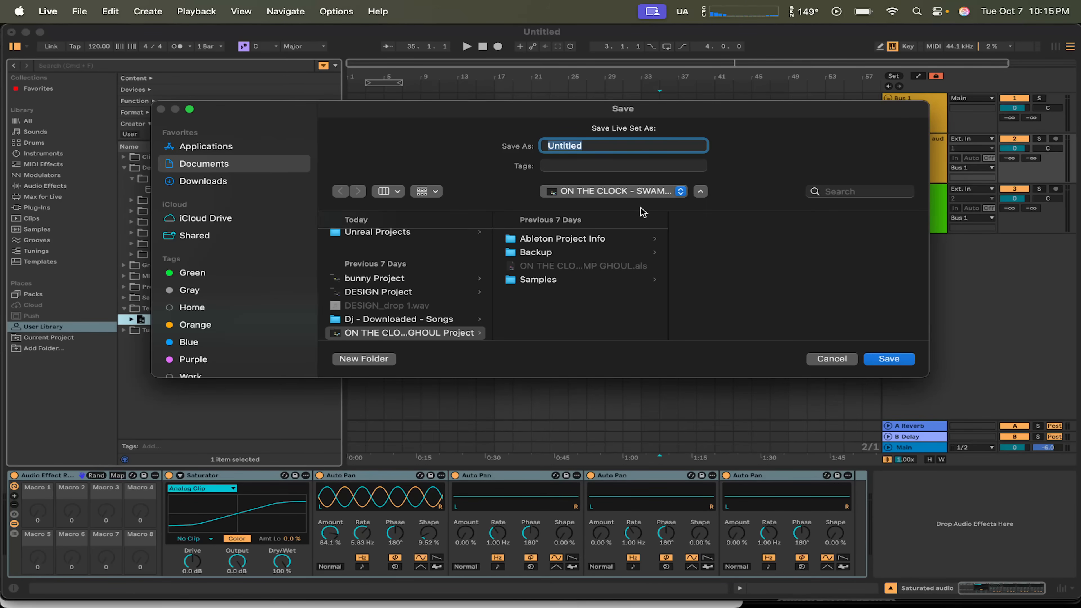
pyautogui.write('new')
pyautogui.click(903, 360)
# Step: Create a new Live Set and open the "My first template.als" template from the User Library
pyautogui.click(80, 11)
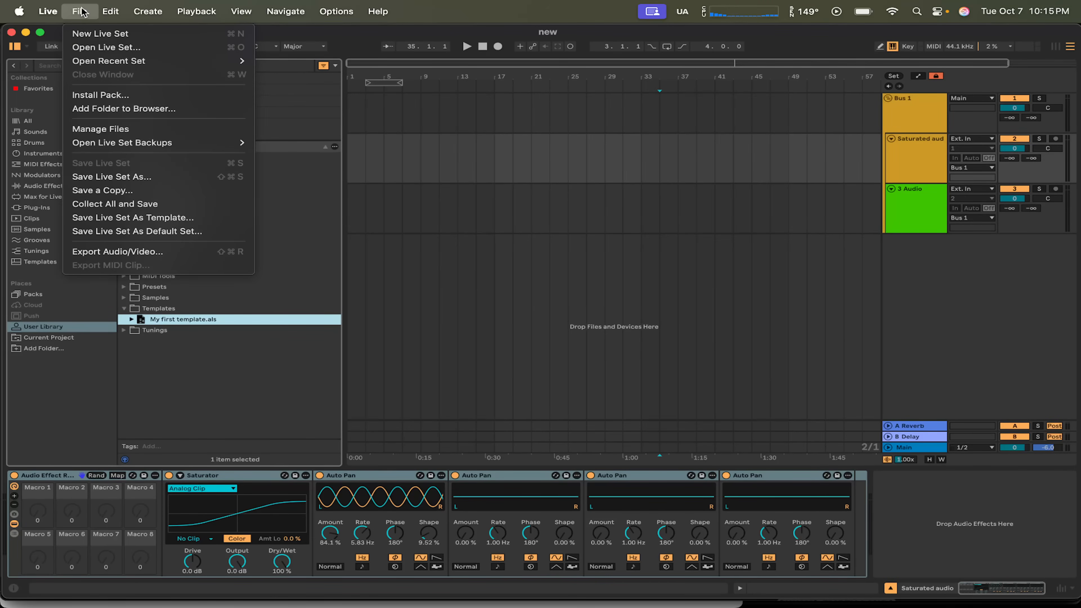
pyautogui.click(92, 34)
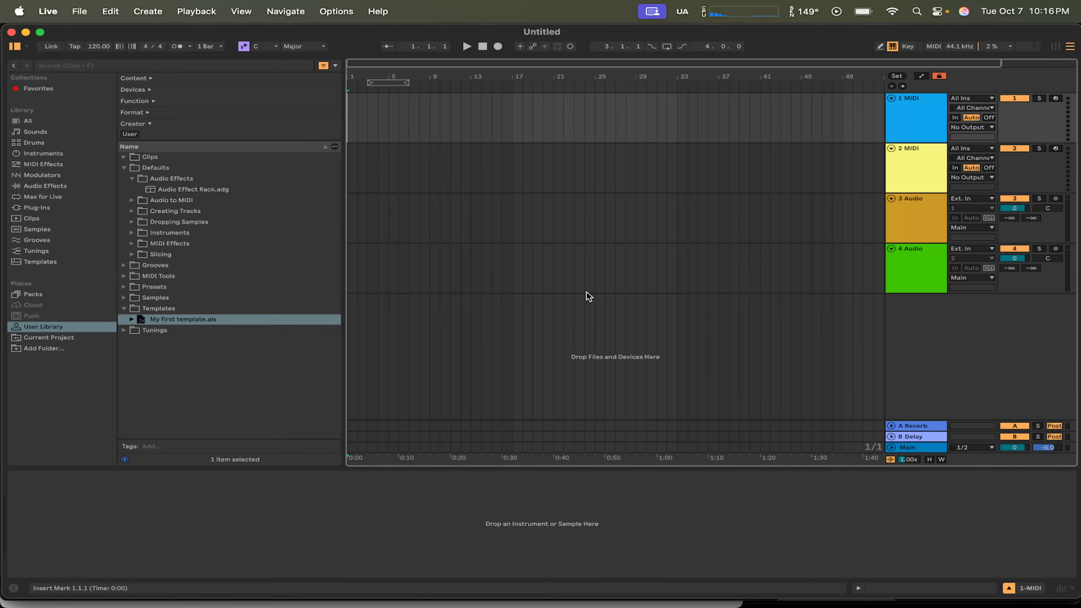
pyautogui.doubleClick(194, 320)
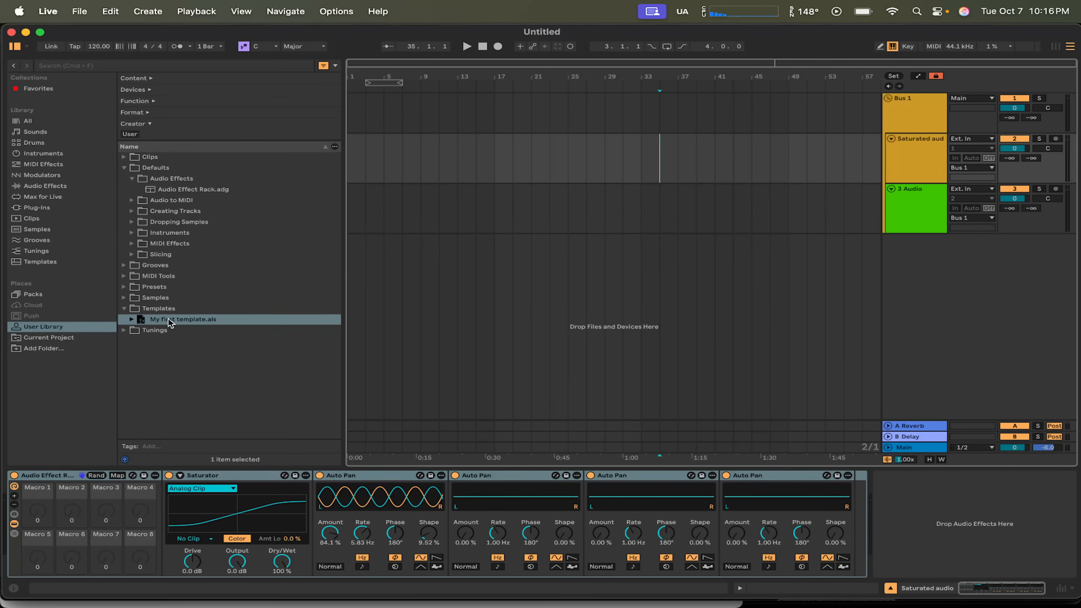
# Step: Unfold the A Reverb and B Delay return tracks and show the reverb return's device
pyautogui.click(642, 161)
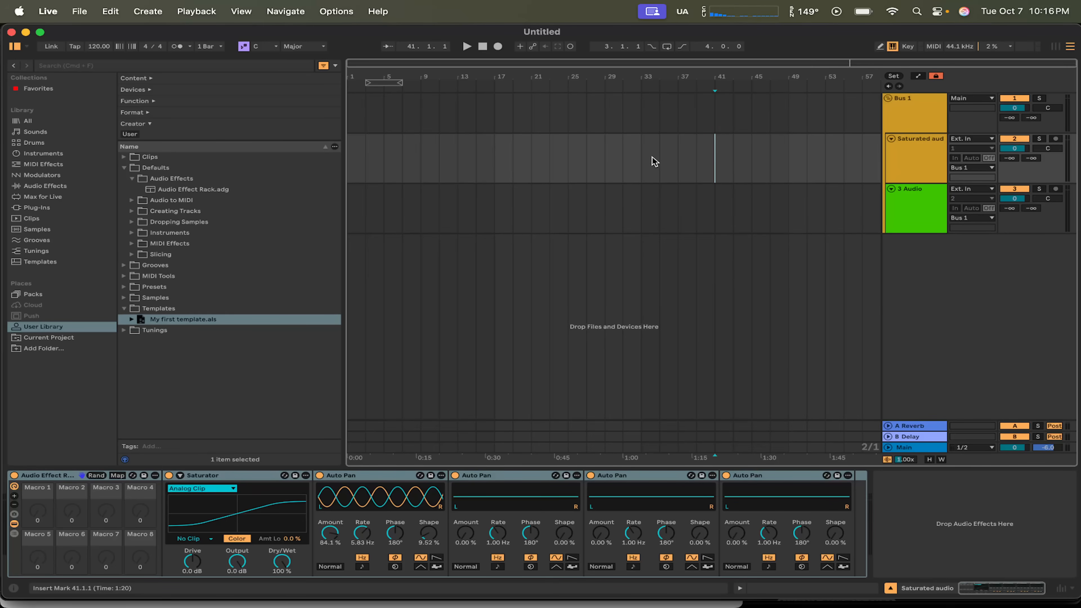
pyautogui.click(659, 153)
pyautogui.click(888, 426)
pyautogui.click(888, 436)
pyautogui.click(911, 364)
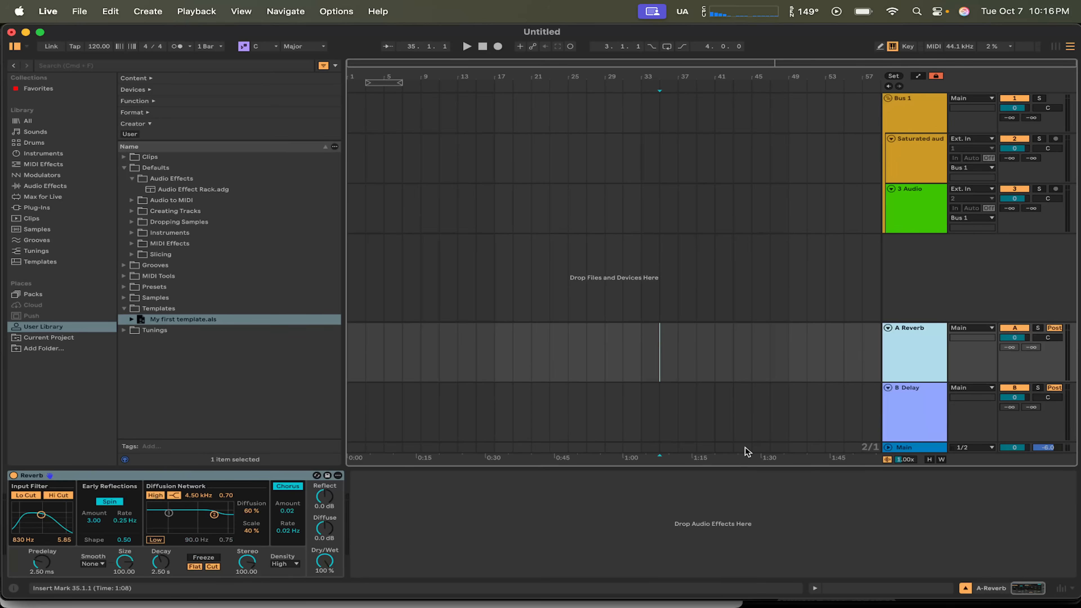
# Step: Examine the A Reverb and B Delay return tracks and the devices they hold
pyautogui.click(909, 424)
pyautogui.click(908, 375)
pyautogui.click(908, 400)
pyautogui.click(909, 357)
pyautogui.press('super+alt+4')
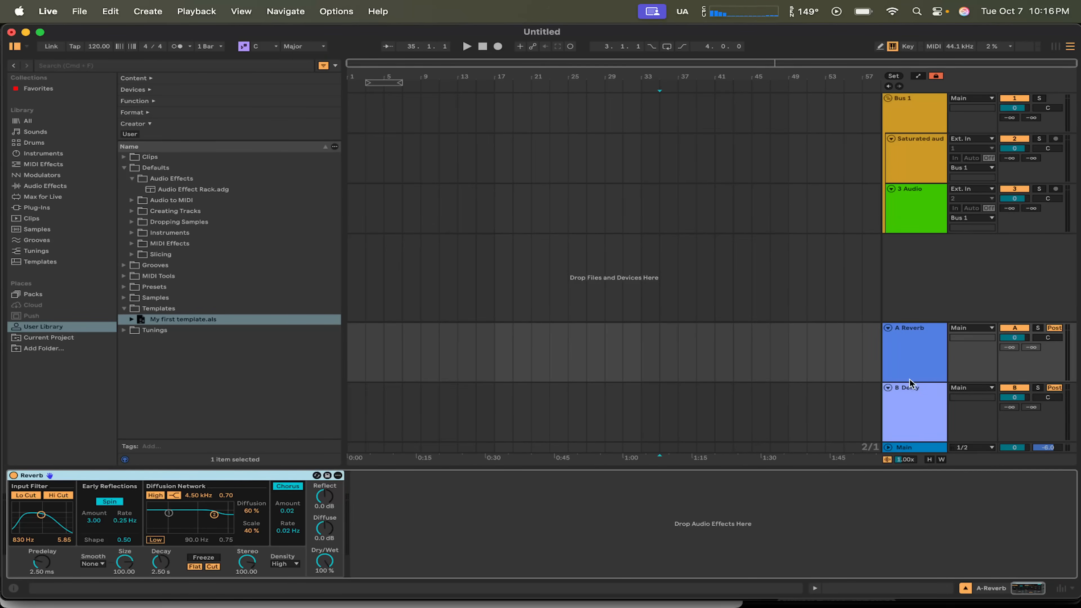
pyautogui.click(910, 397)
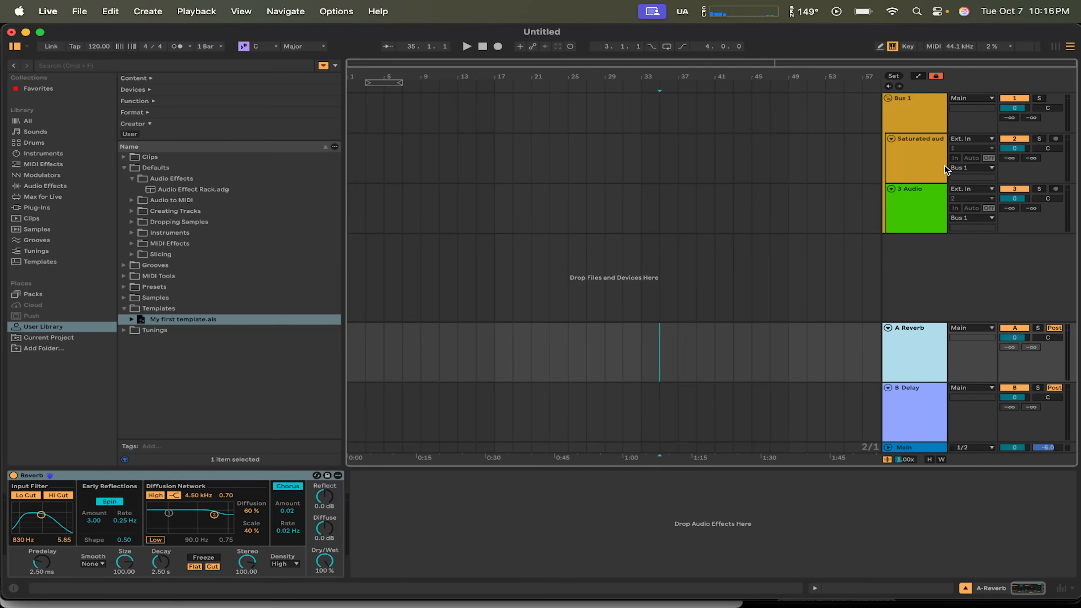
pyautogui.click(878, 293)
# Step: Raise the 3 Audio track's sends to A Reverb and B Delay to 0 dB each
pyautogui.click(892, 211)
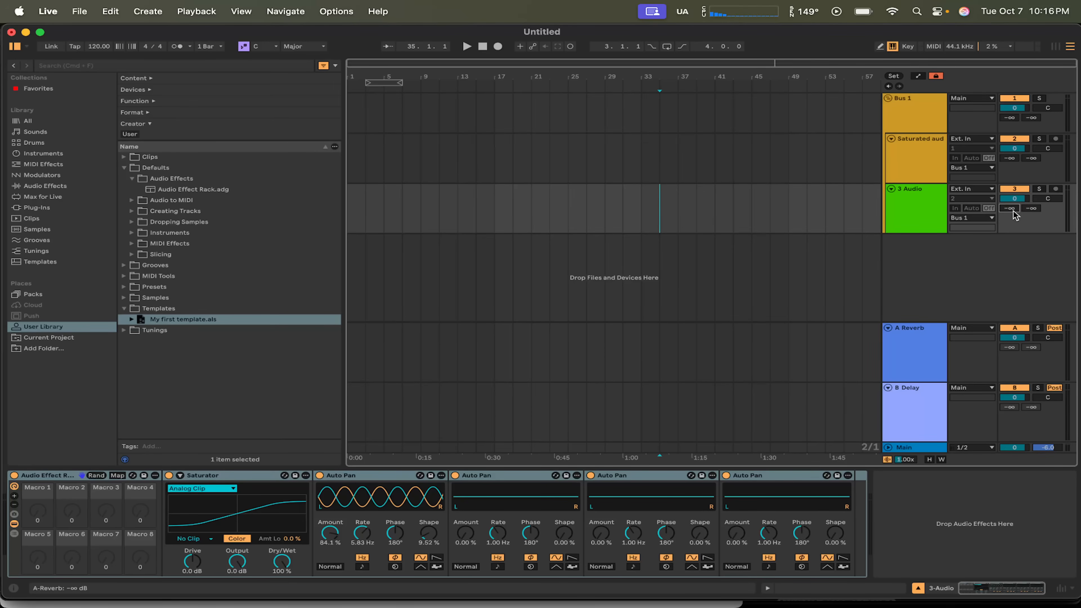
pyautogui.moveTo(1010, 208); pyautogui.dragTo(1009, 170)
pyautogui.click(915, 359)
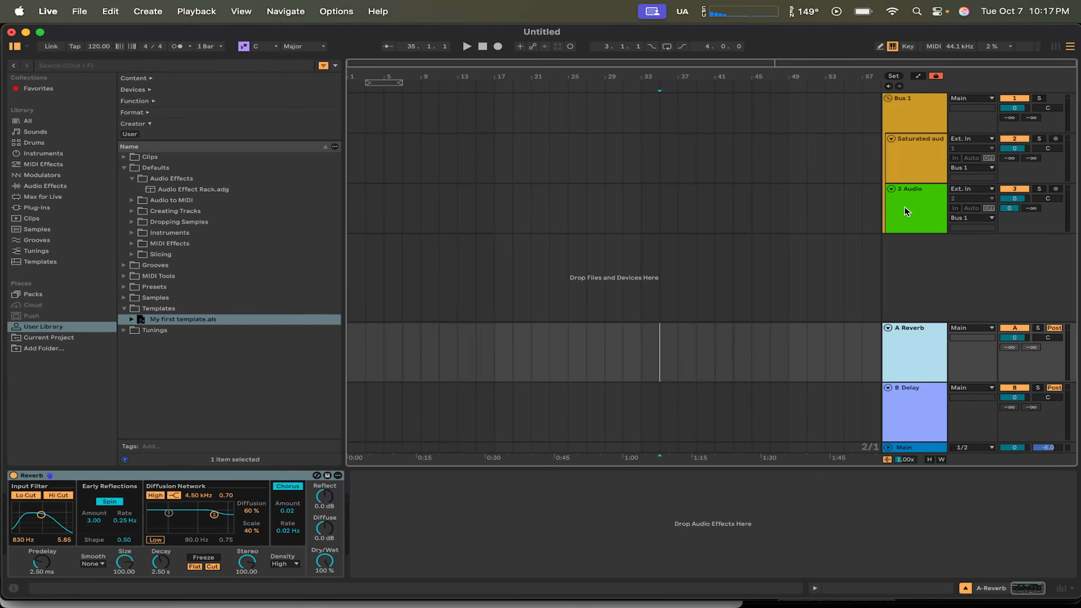
pyautogui.moveTo(650, 214); pyautogui.dragTo(794, 212)
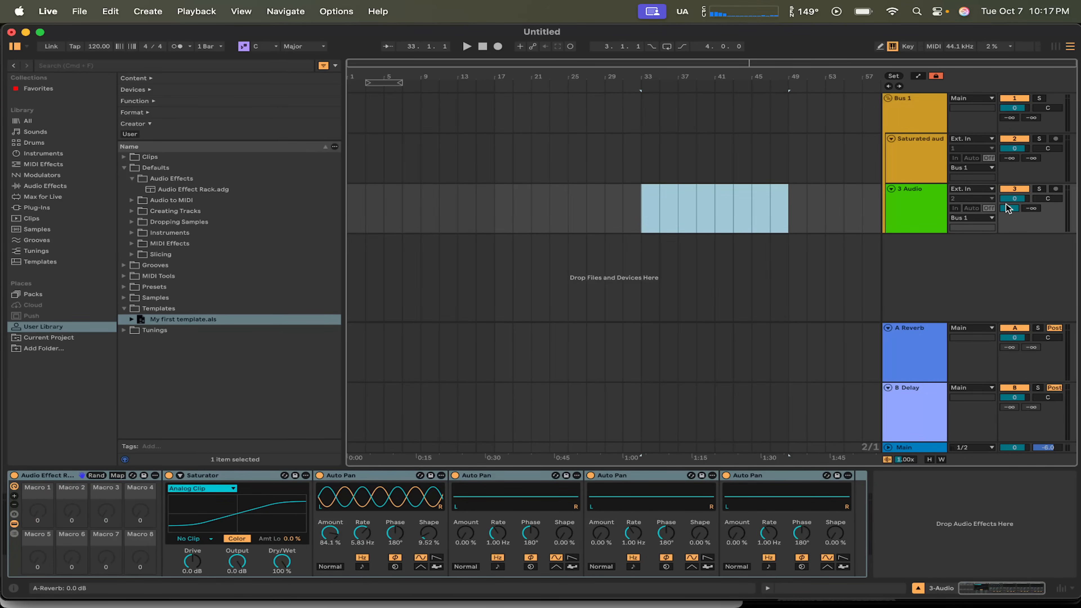
pyautogui.moveTo(1031, 208); pyautogui.dragTo(1032, 196)
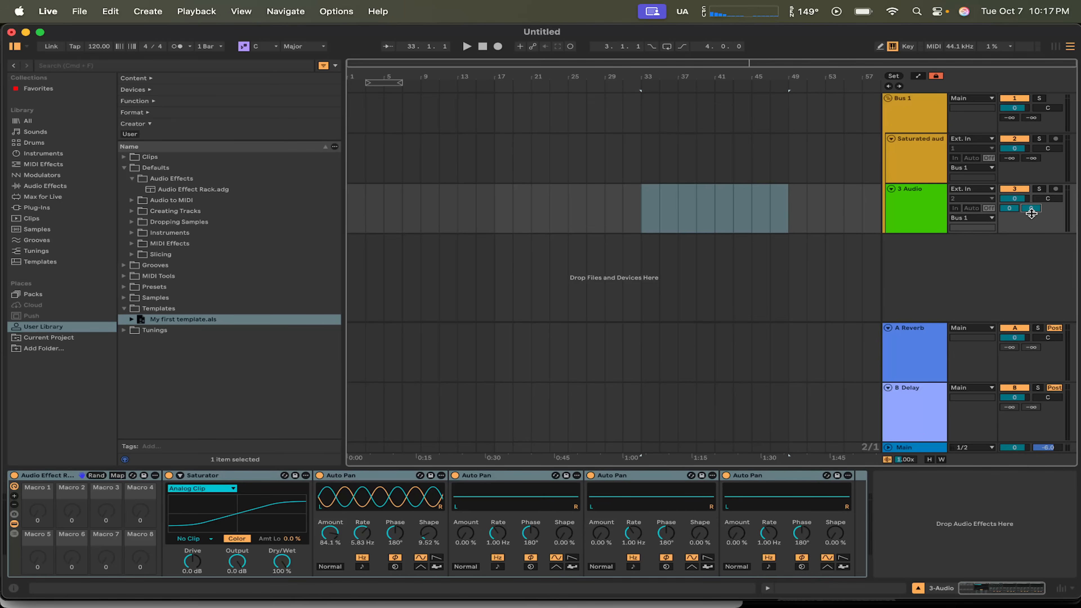
pyautogui.click(1011, 208)
pyautogui.moveTo(1011, 208)
pyautogui.mouseDown()
pyautogui.moveTo(1011, 221)
pyautogui.moveTo(1011, 200)
pyautogui.mouseUp()
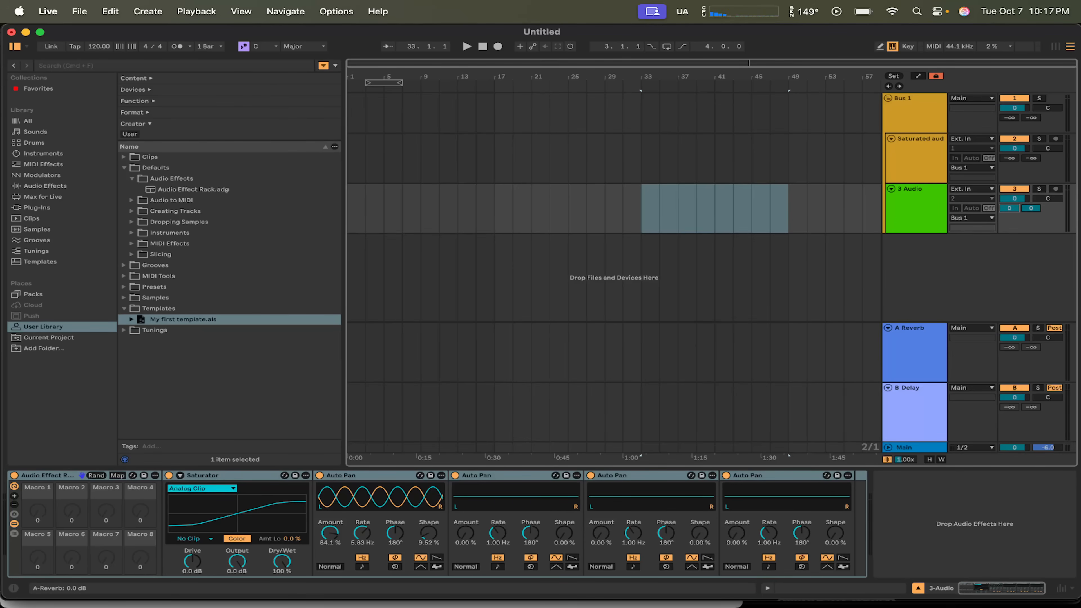
pyautogui.click(1030, 209)
# Step: Lower the A Reverb return track's volume to -1.8 dB
pyautogui.click(900, 360)
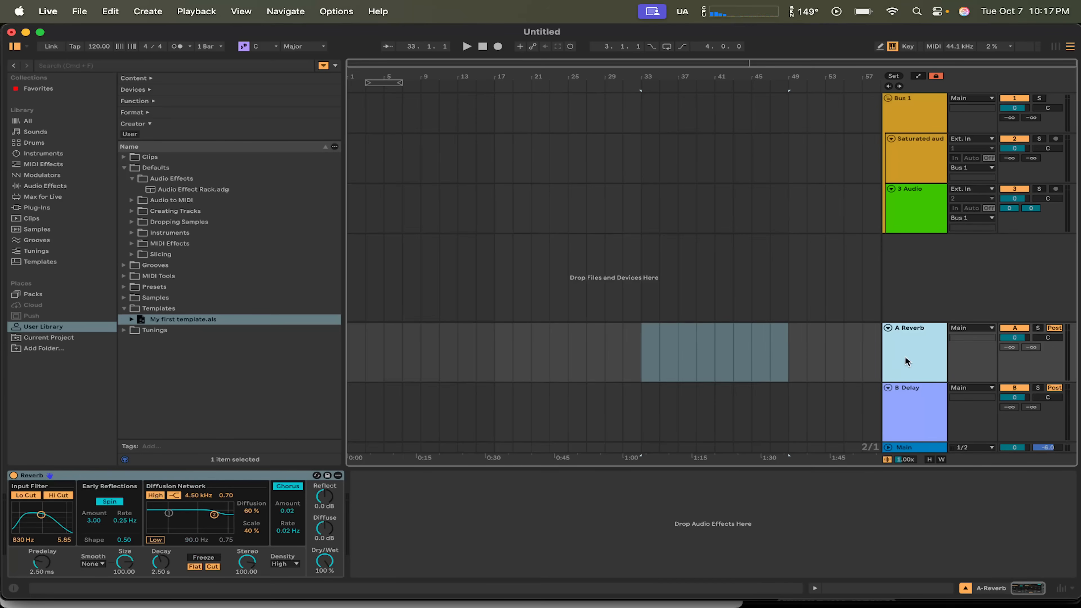
pyautogui.click(1014, 337)
pyautogui.moveTo(1014, 338); pyautogui.dragTo(1015, 351)
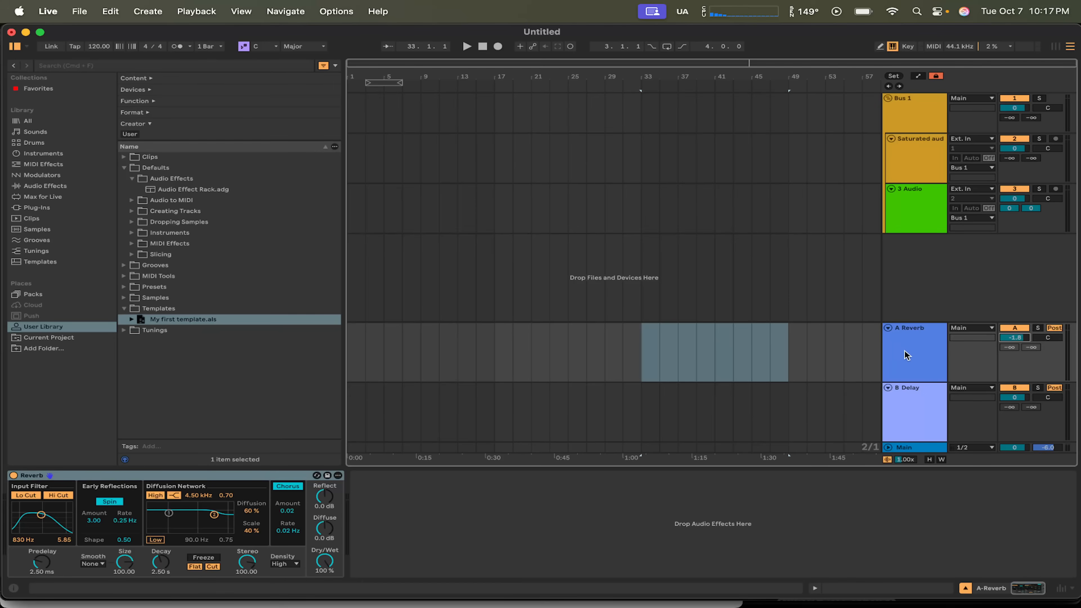
# Step: Unfold the Main track and return to the A Reverb track's device
pyautogui.click(891, 446)
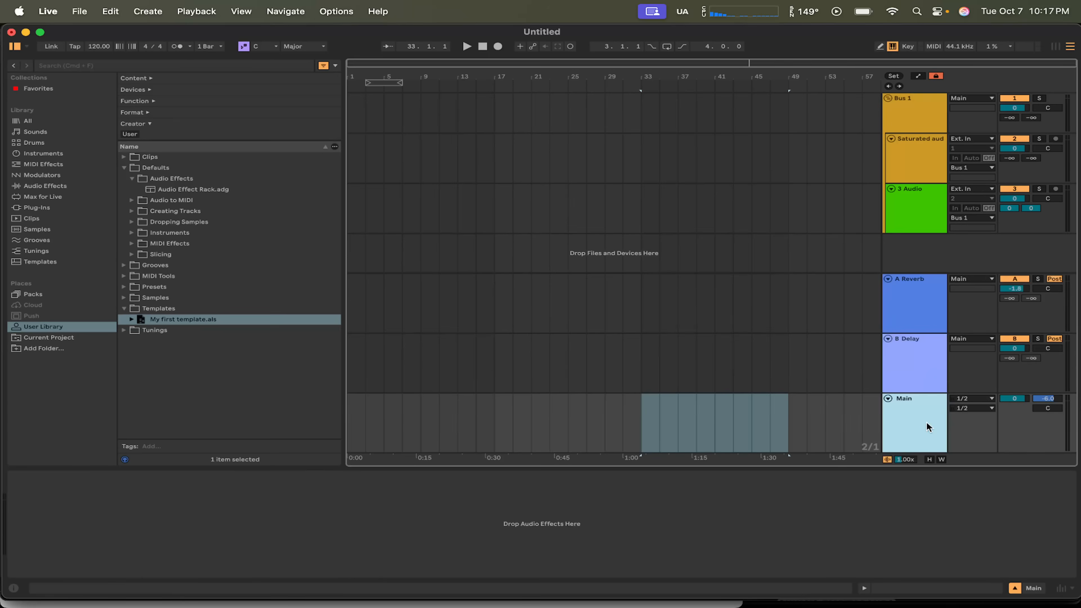
pyautogui.click(913, 294)
pyautogui.click(898, 418)
pyautogui.click(912, 318)
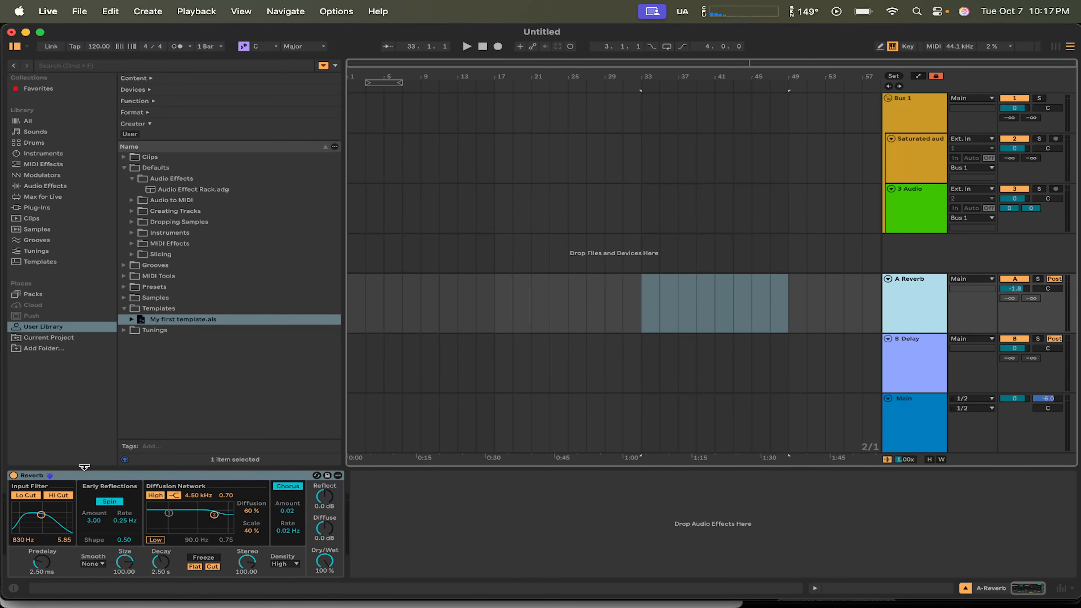
# Step: Switch the Reverb input filter's Lo Cut and Hi Cut off, on and off again to compare the curves
pyautogui.click(108, 475)
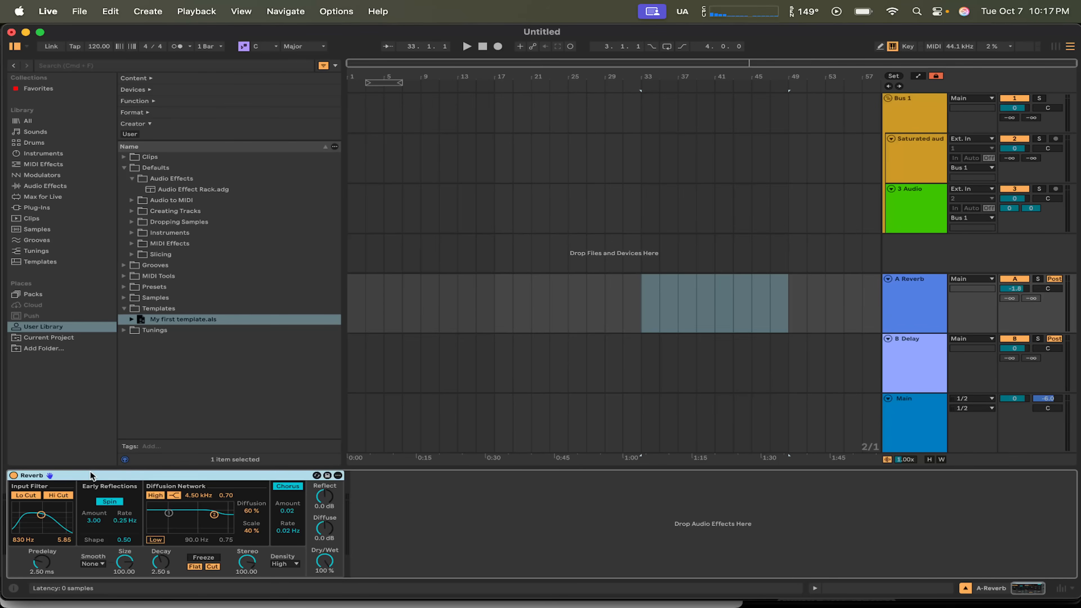
pyautogui.click(26, 497)
pyautogui.click(52, 497)
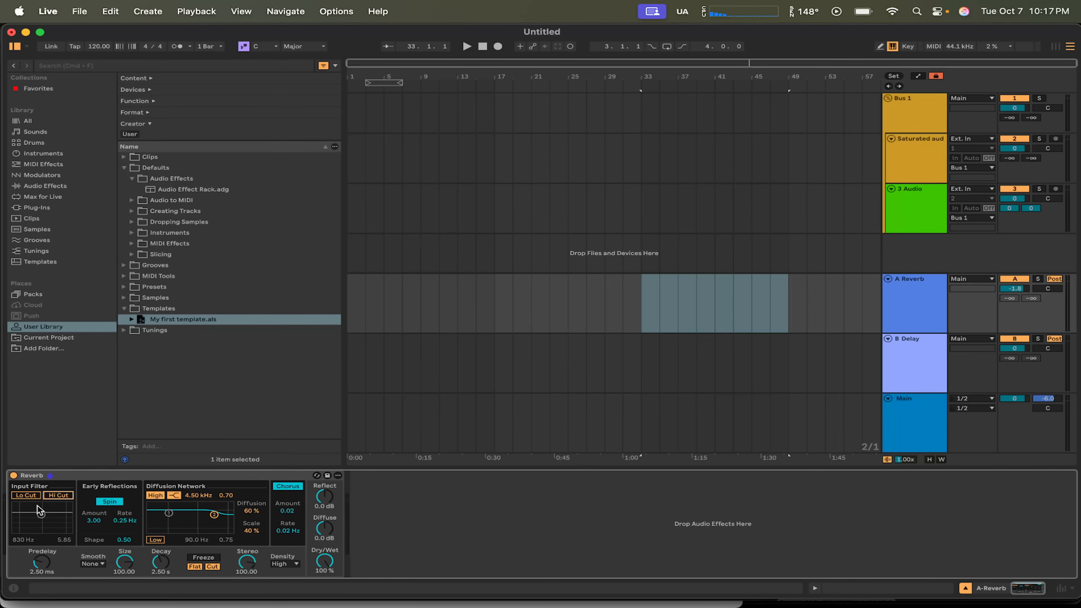
pyautogui.click(58, 494)
pyautogui.click(27, 497)
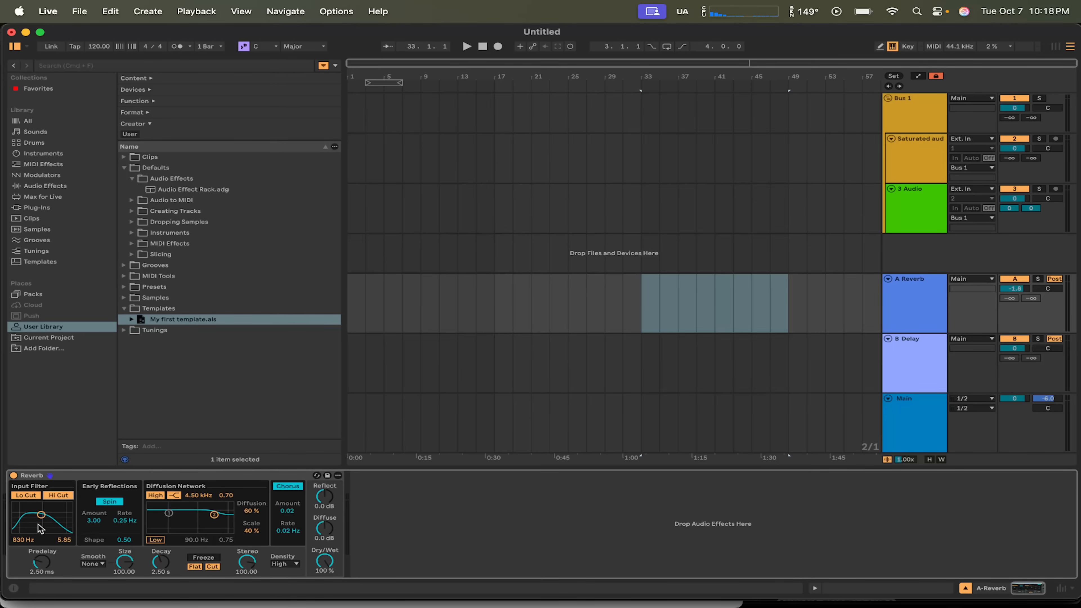
pyautogui.click(29, 494)
pyautogui.click(54, 493)
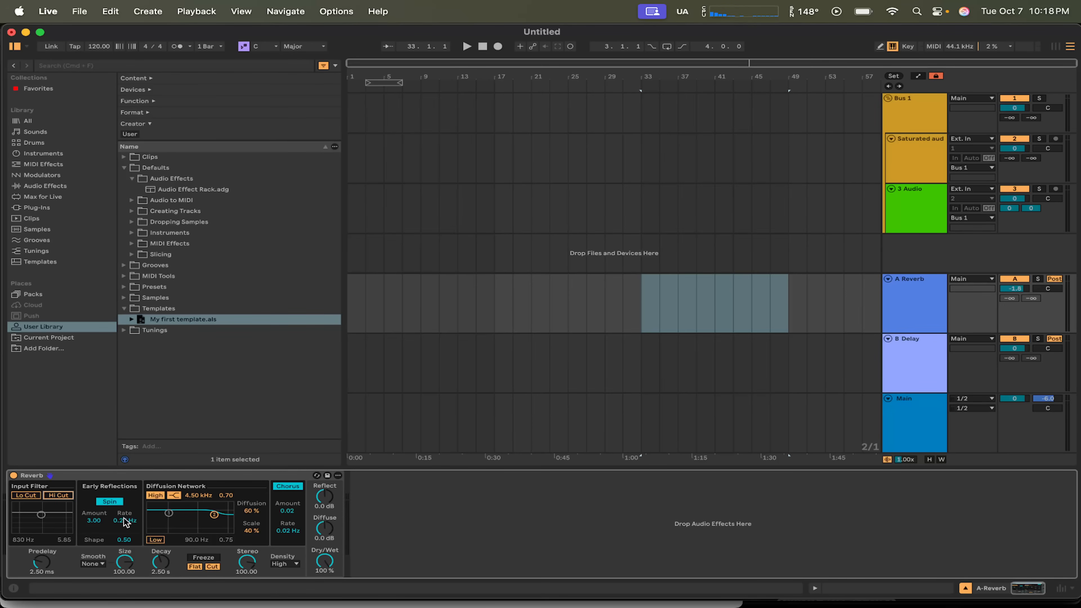
# Step: Enable Lo Cut and Hi Cut in the Reverb's input filter and set the filter frequency to 949 Hz
pyautogui.click(85, 476)
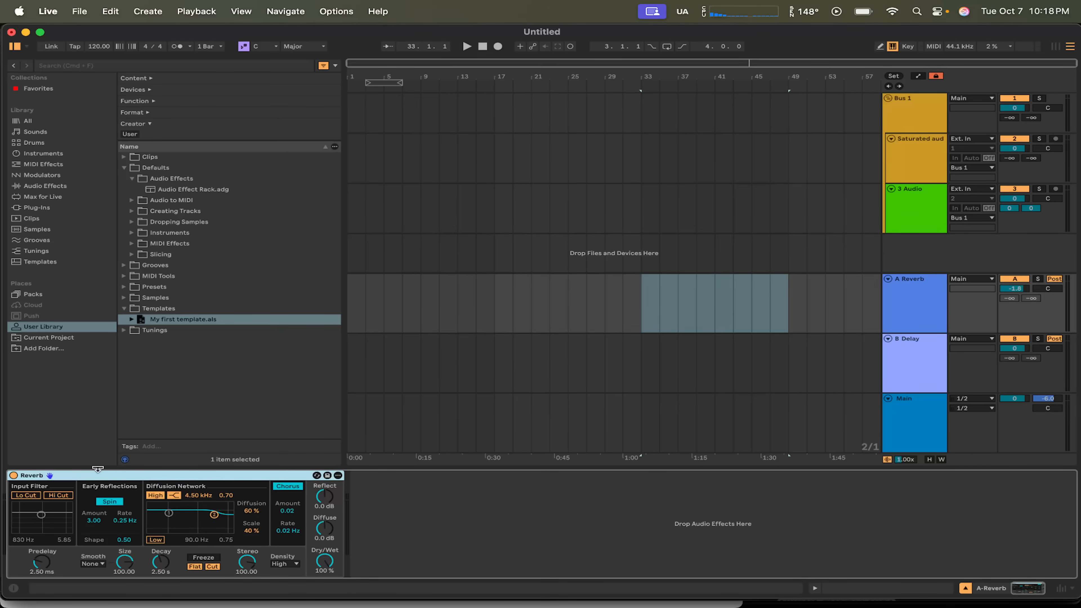
pyautogui.click(27, 496)
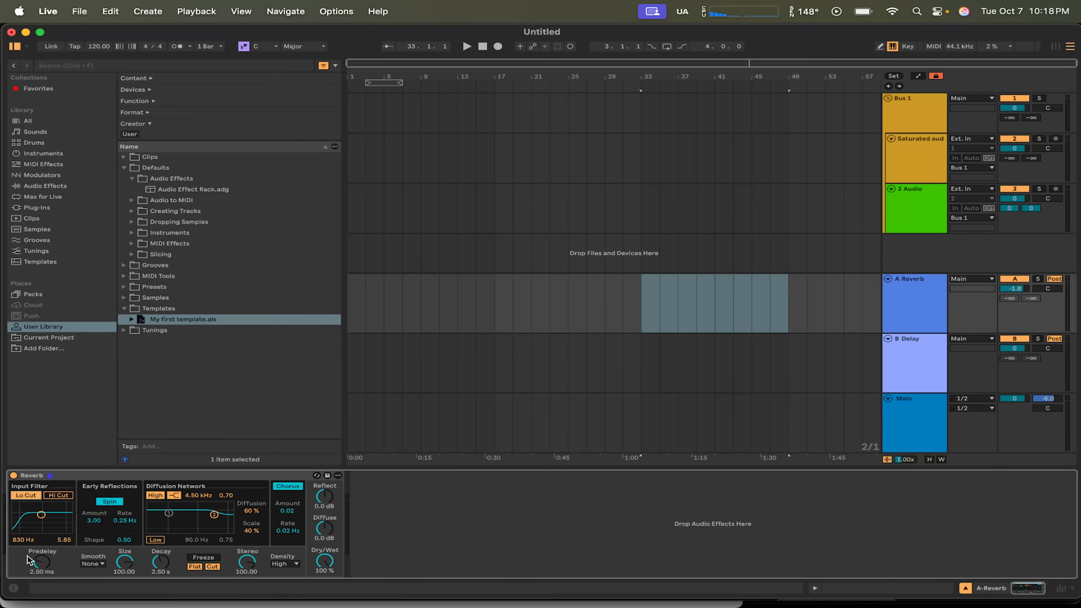
pyautogui.scroll(3, 26, 541)
pyautogui.scroll(-2, 26, 540)
pyautogui.moveTo(24, 544)
pyautogui.mouseDown()
pyautogui.moveTo(24, 573)
pyautogui.moveTo(24, 551)
pyautogui.mouseUp()
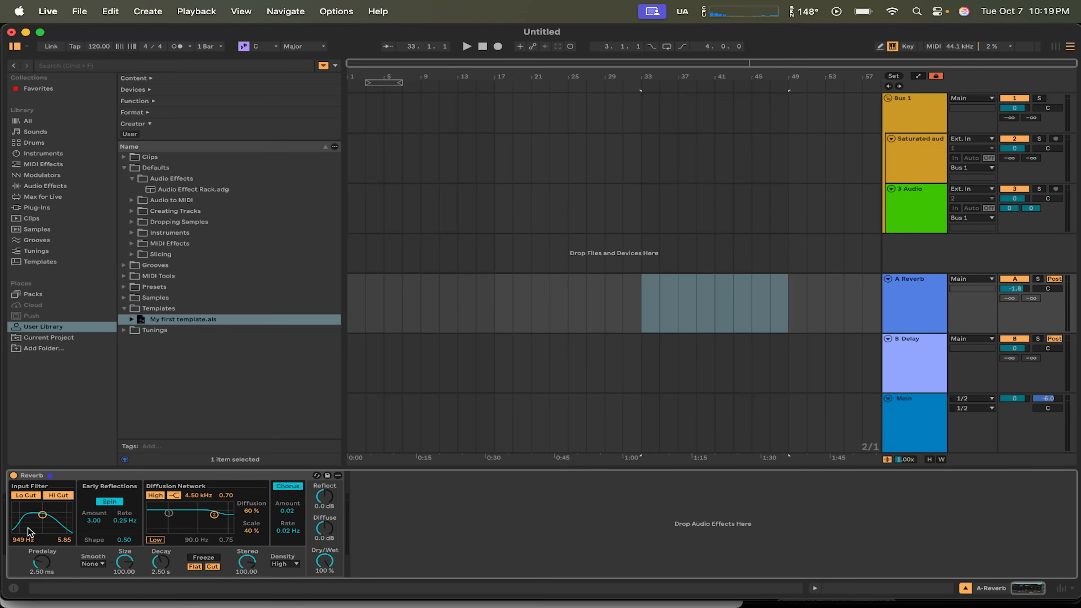
# Step: Enable the filter in the B Delay track's Delay and set it to 763 Hz with a width of 4.97
pyautogui.click(914, 337)
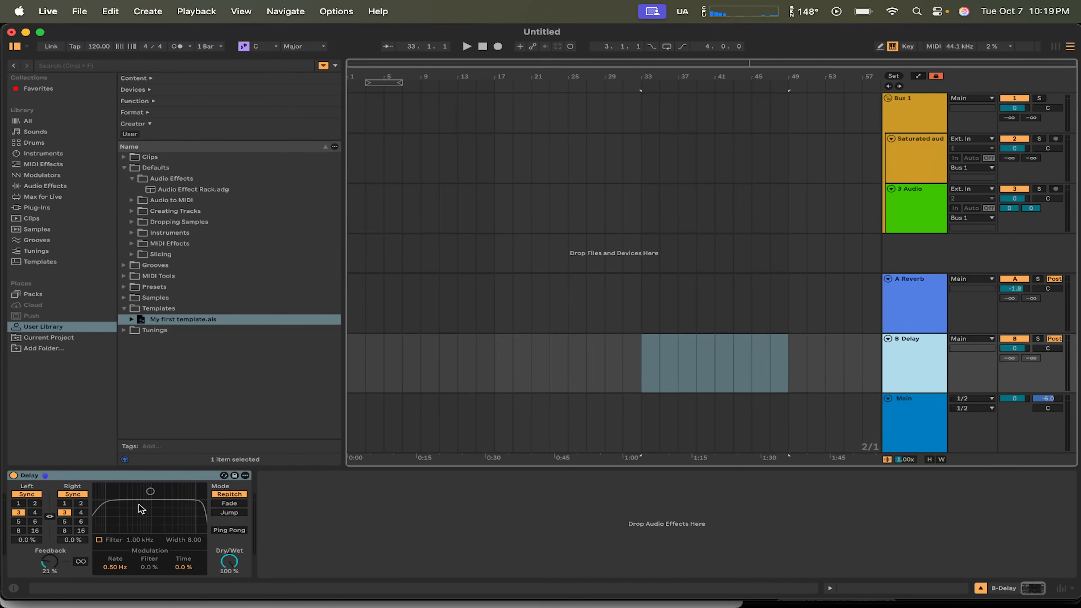
pyautogui.click(99, 539)
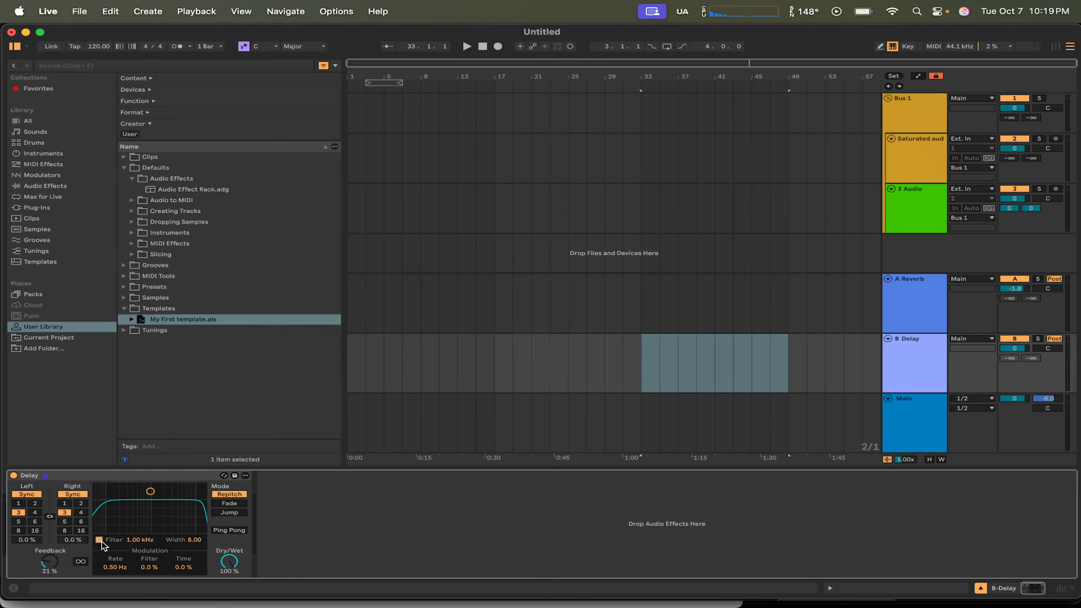
pyautogui.moveTo(150, 491)
pyautogui.mouseDown()
pyautogui.moveTo(147, 521)
pyautogui.moveTo(148, 500)
pyautogui.moveTo(164, 513)
pyautogui.moveTo(145, 507)
pyautogui.mouseUp()
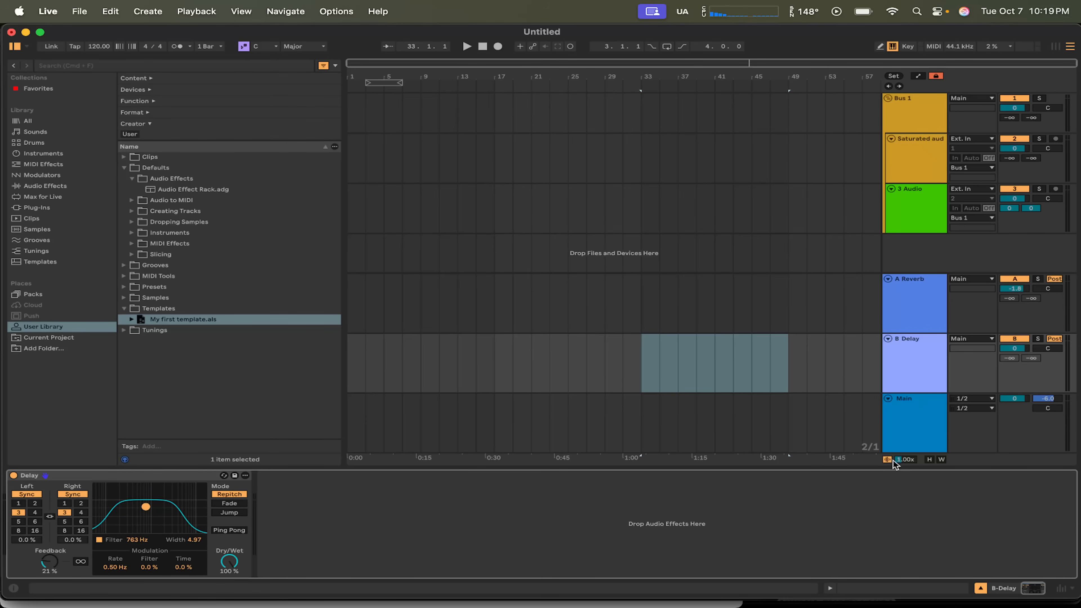